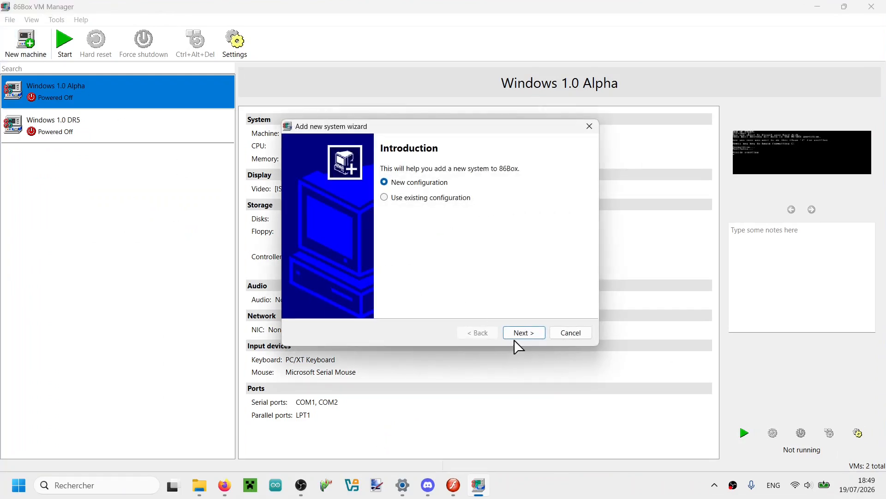
Create a new system configuration with the system name "Windows 1.01" and finish the wizard
left_click(522, 333)
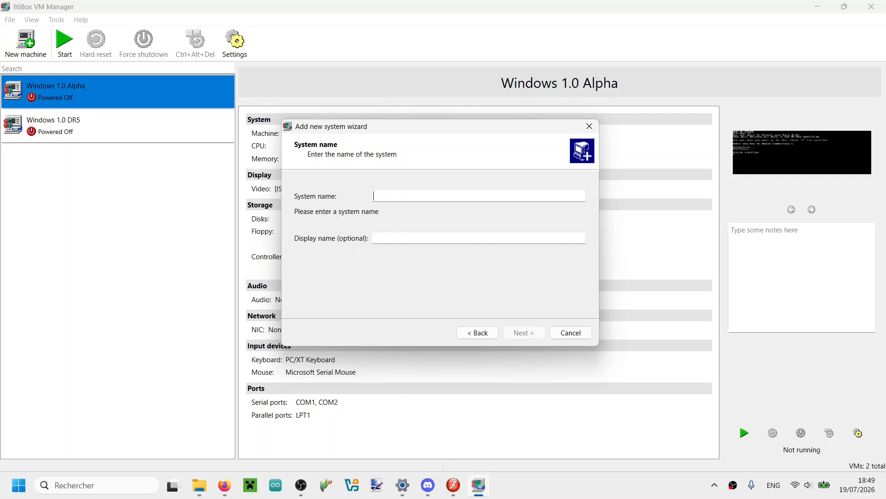
type("Win")
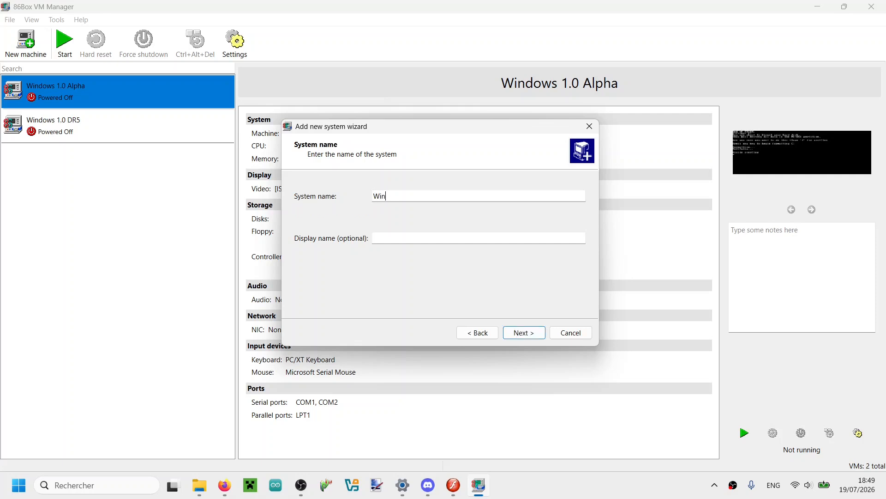
type("dows 1.01")
key("Return")
key("Return")
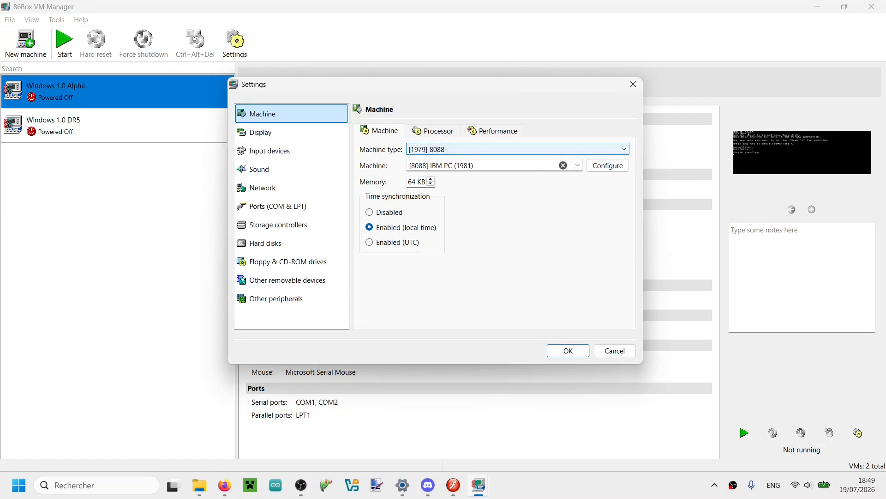
Choose the [8088] Generic XT clone as the machine model
left_click(577, 166)
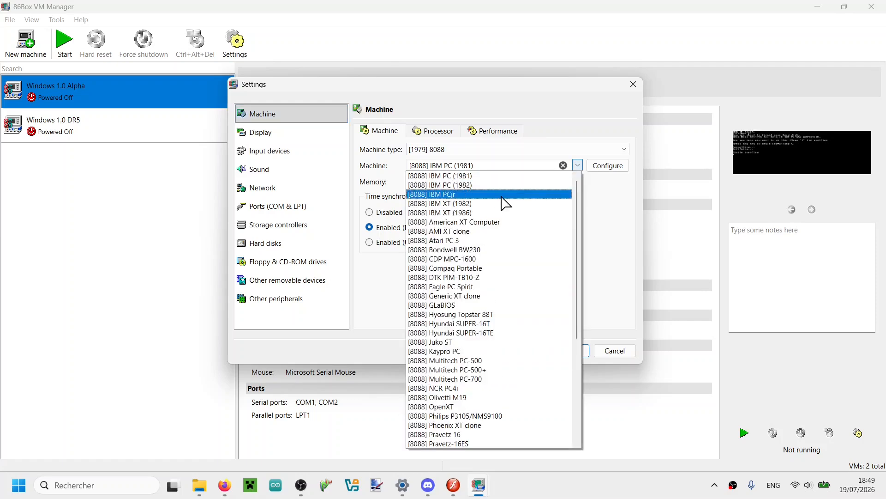
left_click(571, 165)
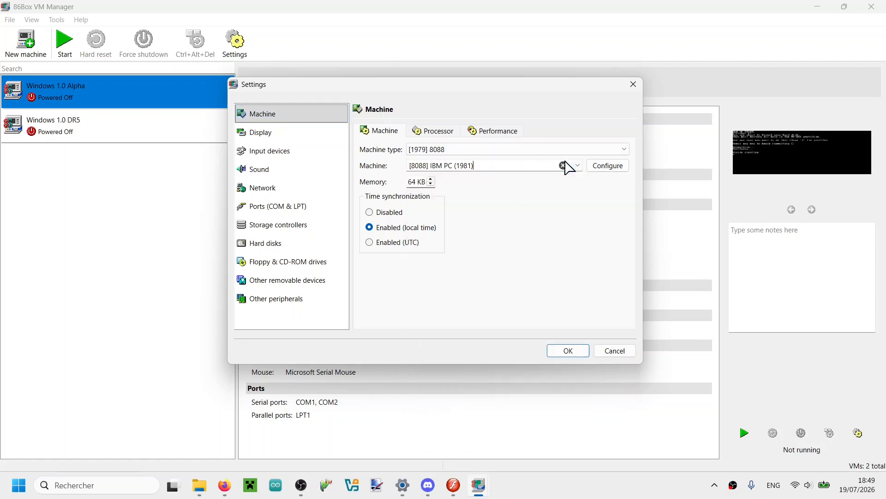
left_click(563, 166)
type("g")
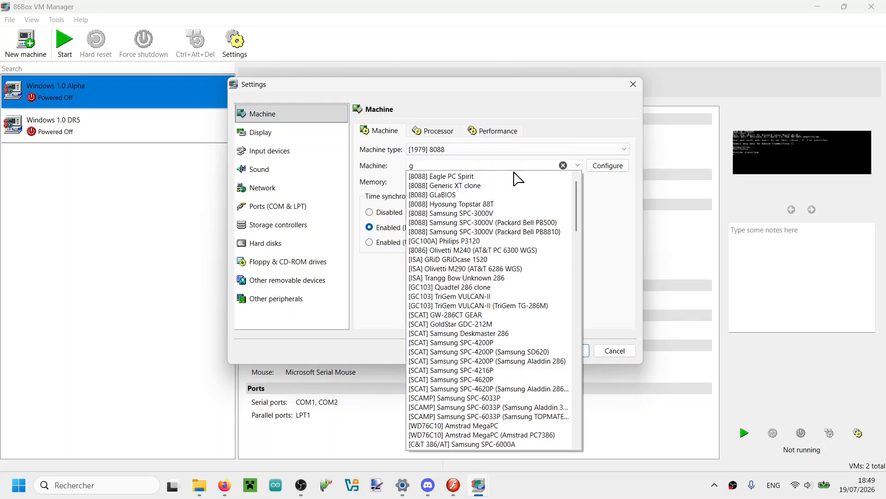
type("eneri")
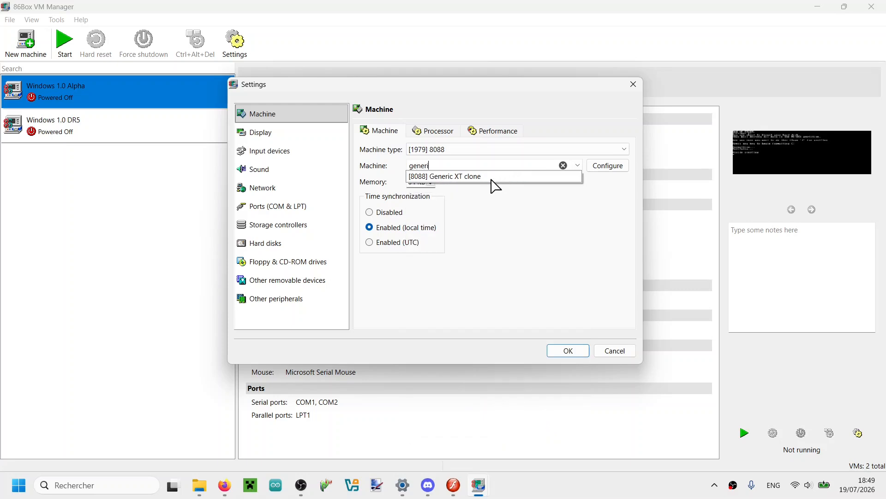
left_click(489, 177)
Set the Intel 8088 processor frequency to 8 MHz and the memory to 640 KB
left_click(444, 130)
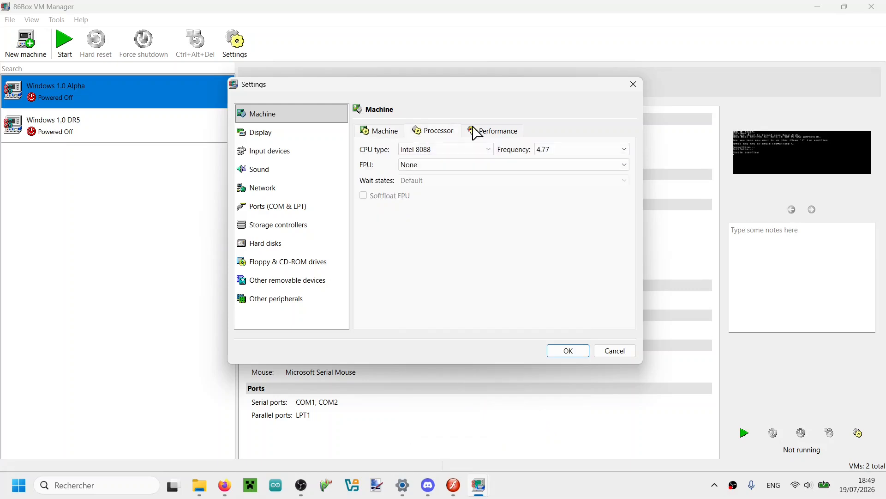
left_click(584, 154)
left_click(576, 180)
left_click(381, 132)
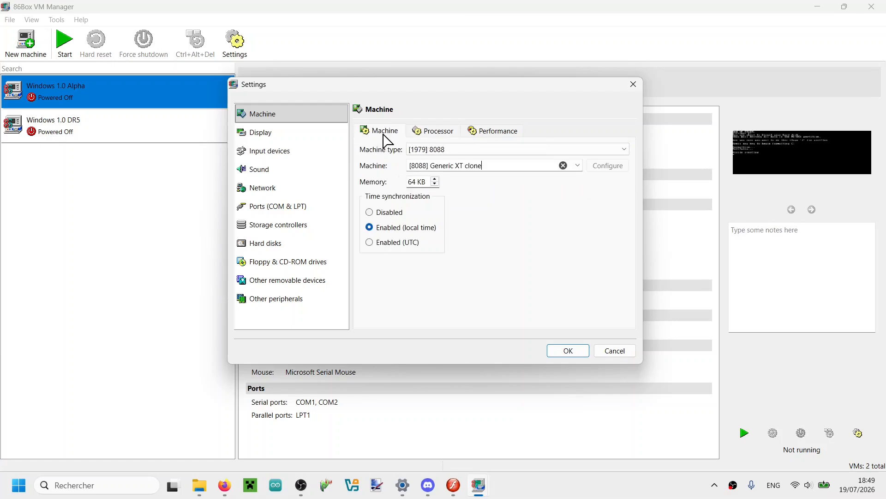
left_click_drag(426, 182, 416, 182)
key("Left")
Set the primary video card to [ISA] IBM EGA
left_click(278, 138)
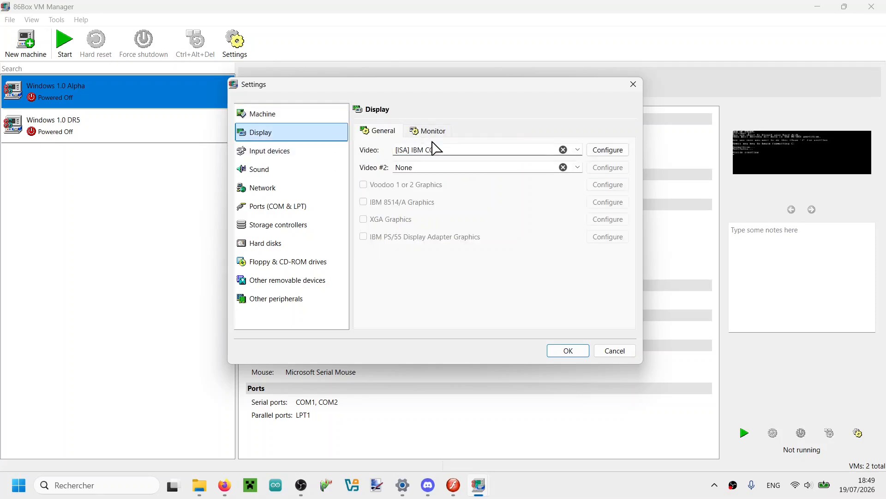
left_click(578, 150)
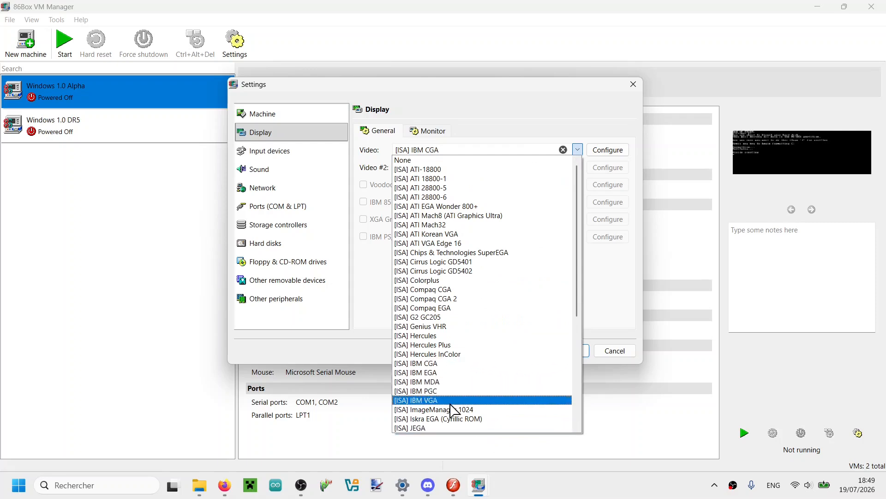
left_click(459, 372)
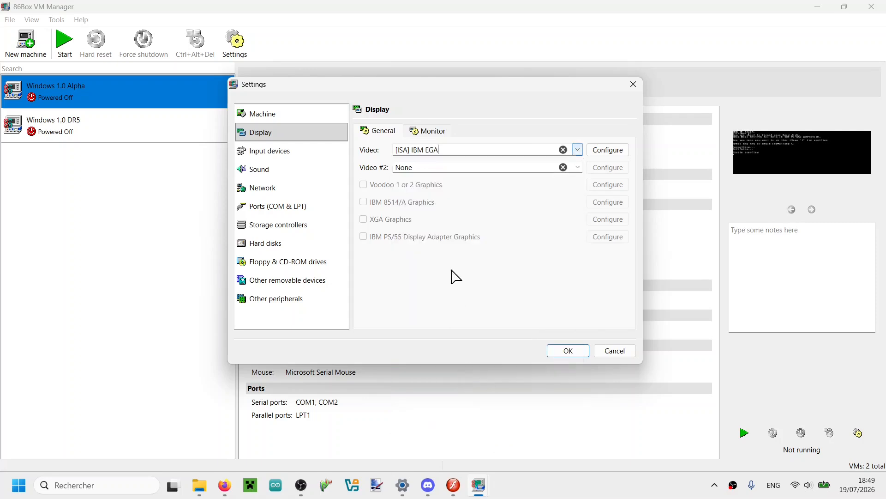
left_click(310, 150)
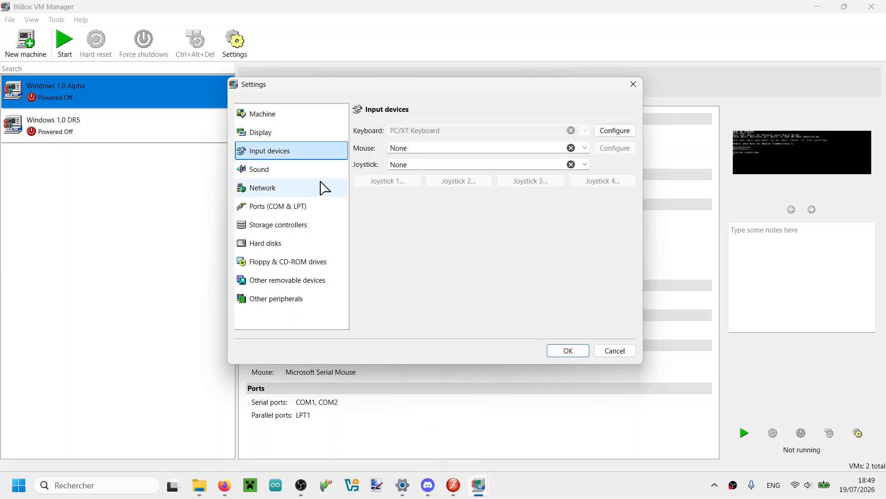
left_click(312, 176)
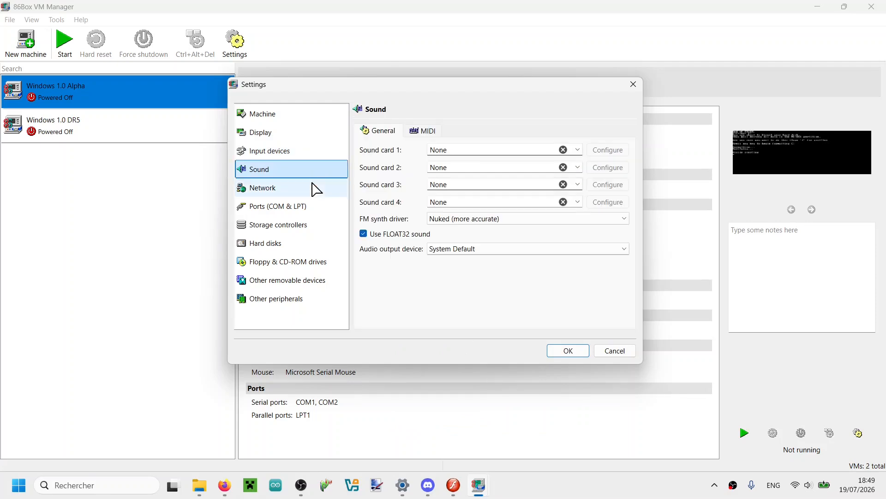
left_click(312, 189)
left_click(304, 210)
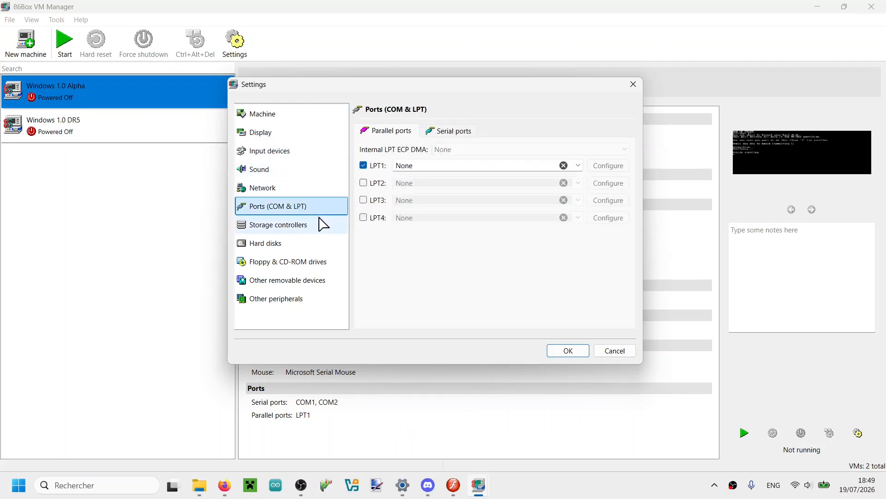
Set the floppy disk controller to [ISA] PC/XT FDC and hard disk controller 1 to [ISA] PC/XT XTIDE
left_click(323, 225)
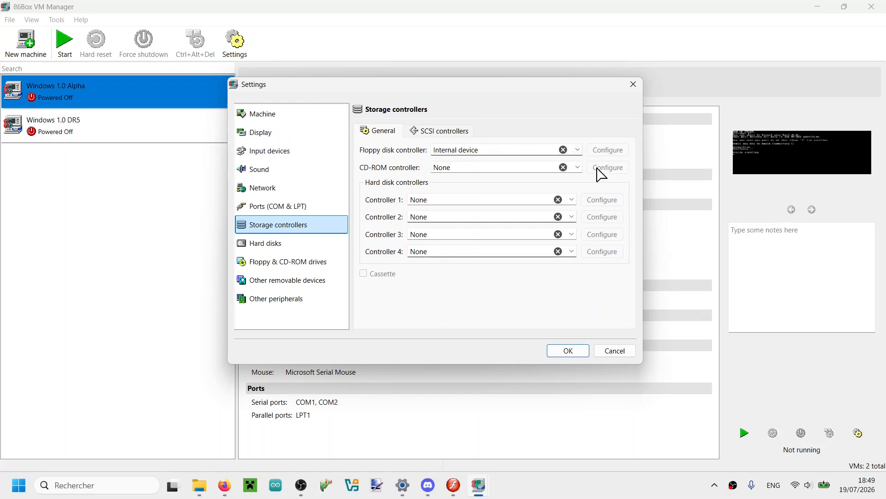
left_click(578, 152)
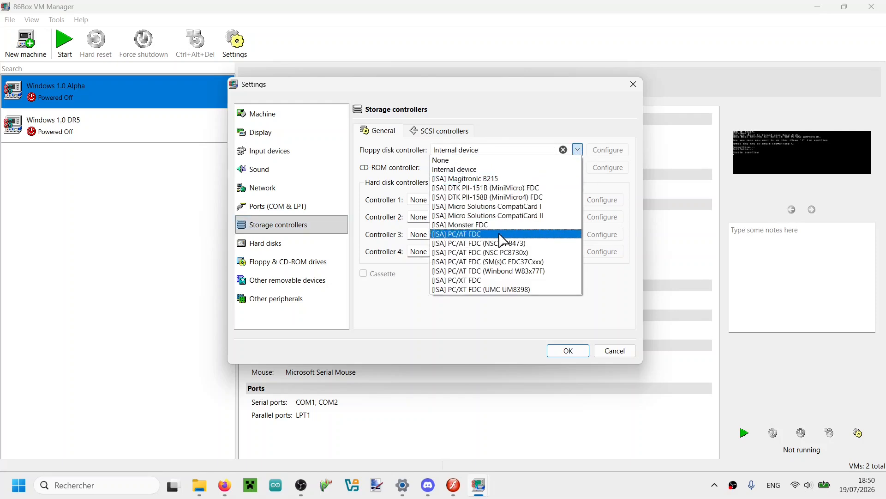
left_click(498, 280)
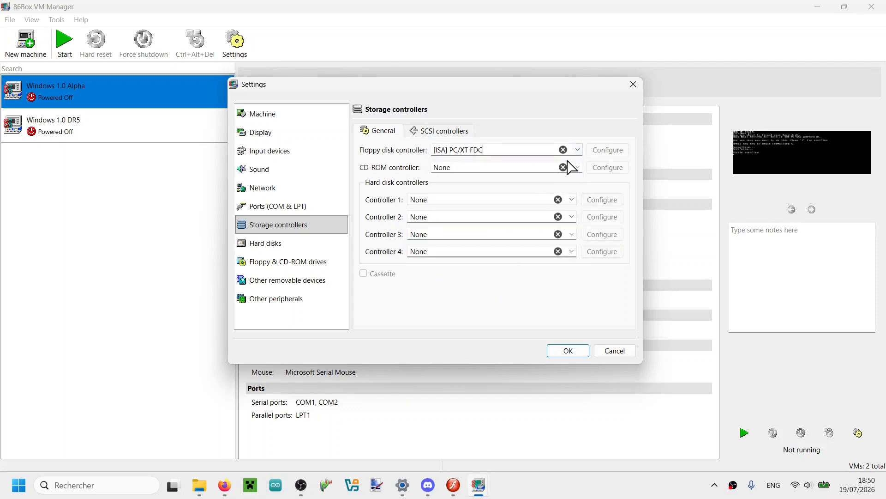
left_click(572, 199)
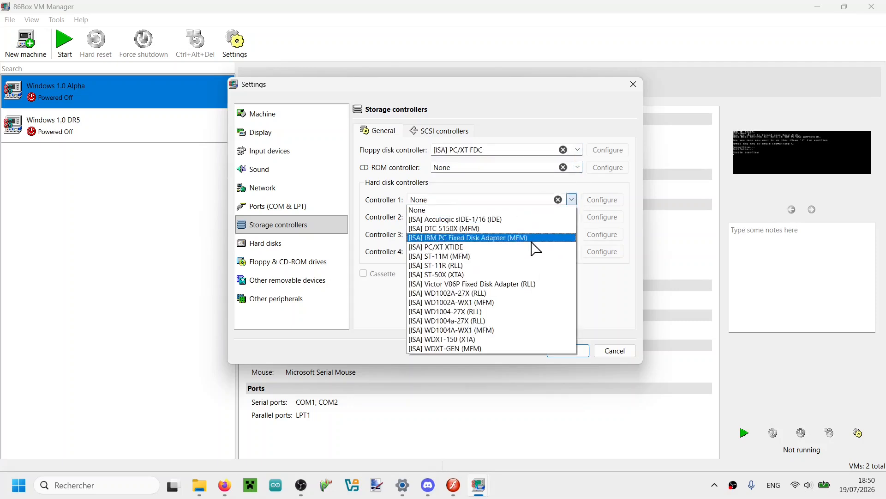
left_click(465, 247)
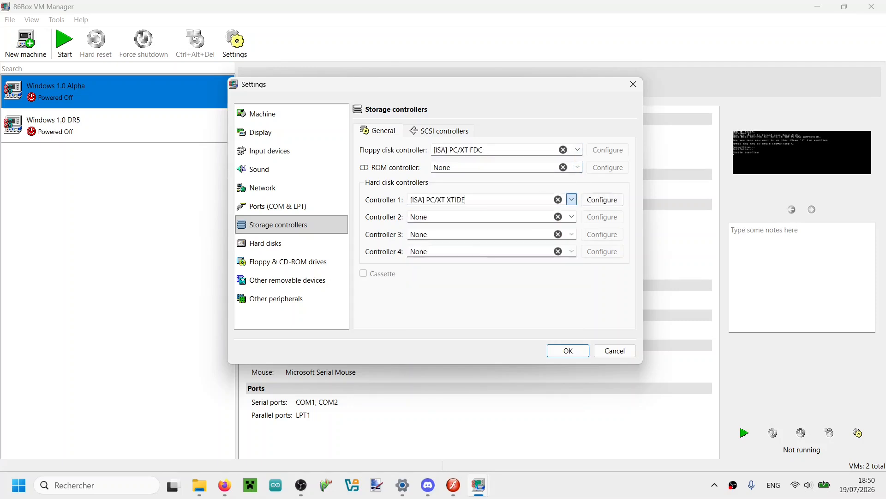
Create a new 10 MB dynamic-size VHD hard disk named win101 in the hardisk folder, on IDE channel 0:0
left_click(281, 243)
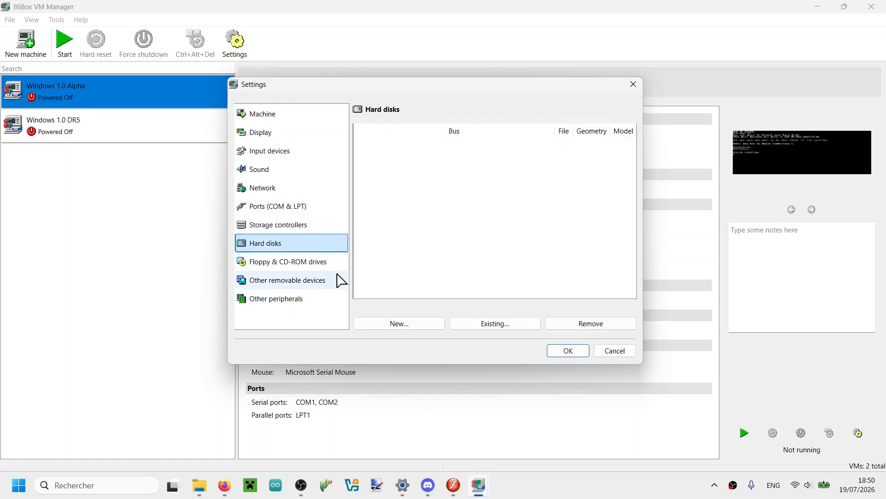
left_click(419, 324)
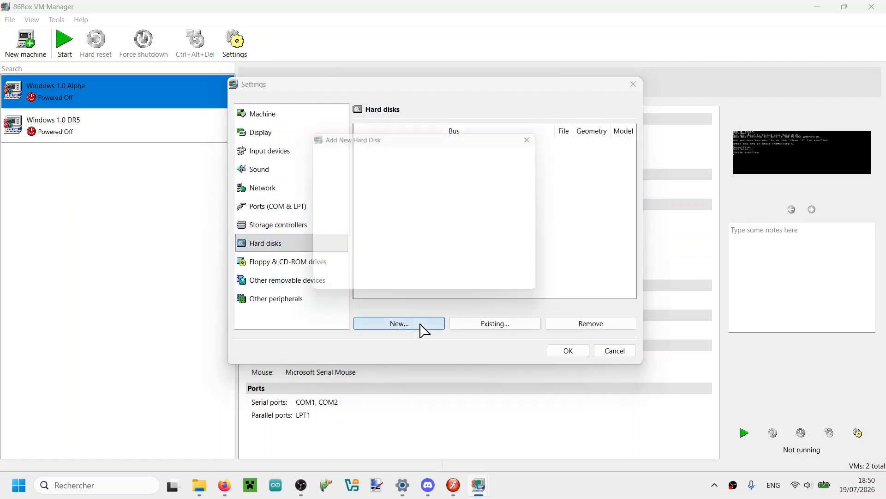
left_click(507, 157)
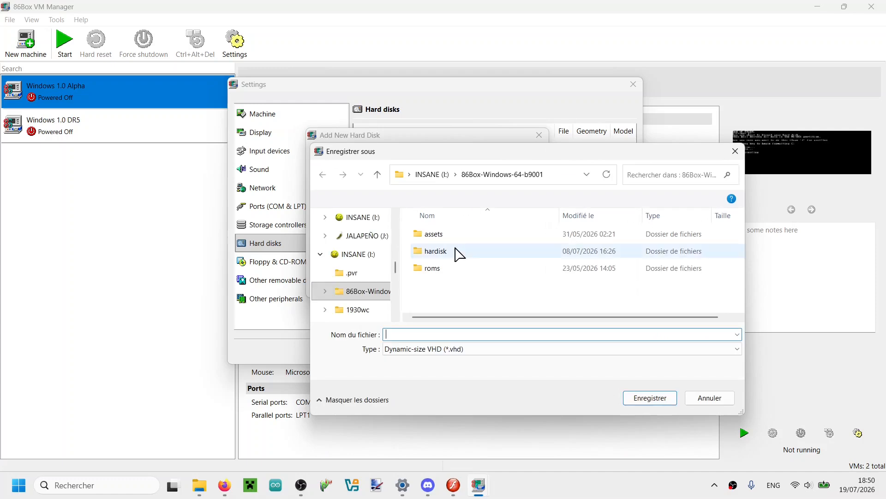
type("win101")
key("Return")
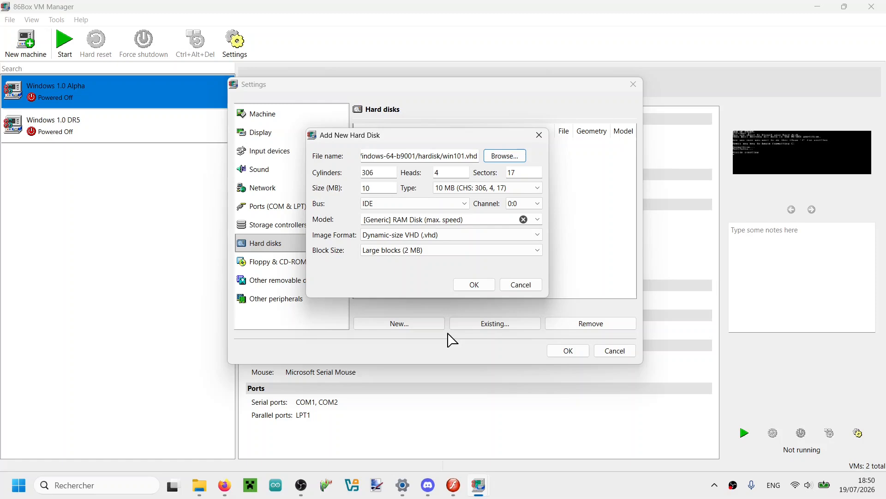
left_click(462, 287)
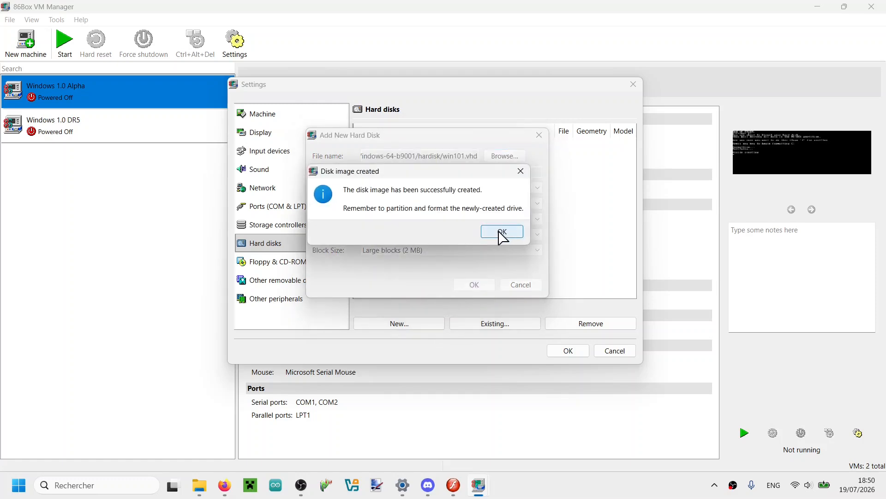
left_click(502, 236)
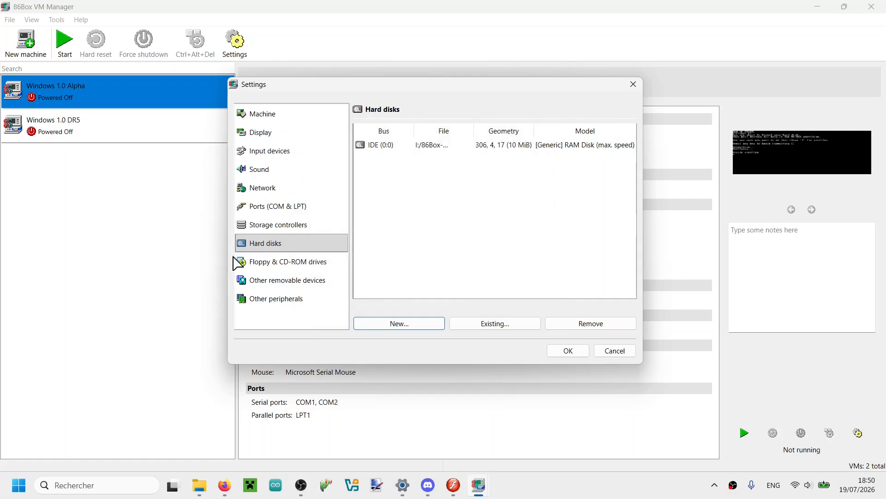
Check the floppy drive types, save the machine settings and start the Windows 1.01 machine
left_click(264, 267)
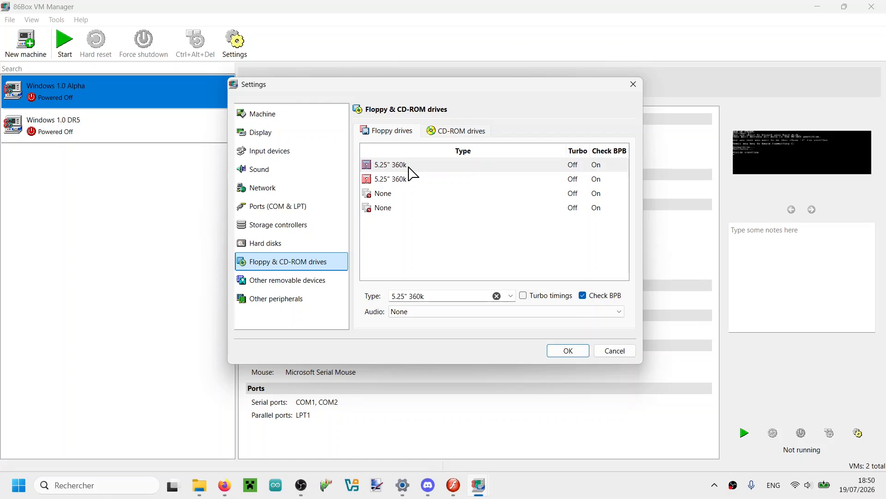
left_click(566, 351)
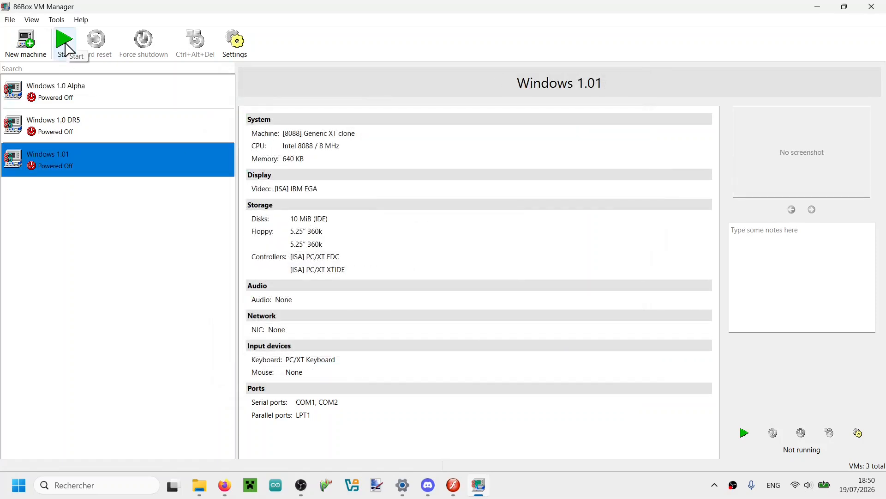
left_click(68, 49)
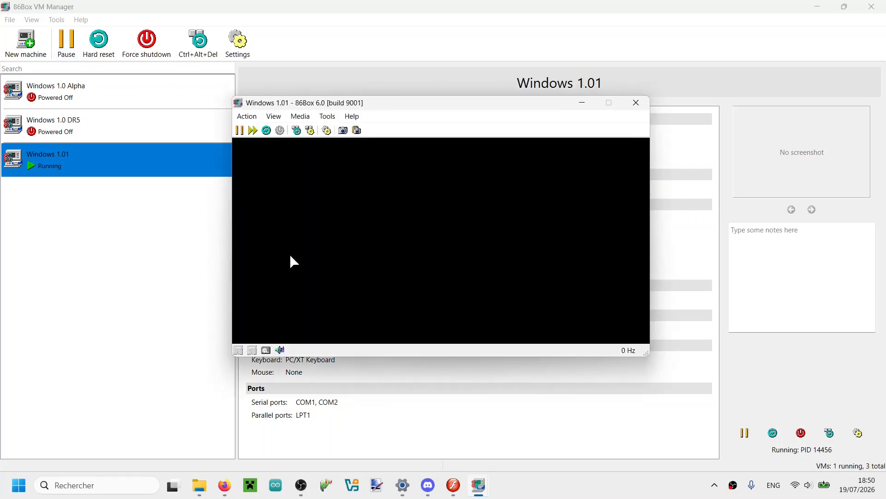
Mount DISK01.IMG from the disks\msdos330 folder in the first floppy drive and continue the boot from it
left_click(239, 375)
left_click(258, 319)
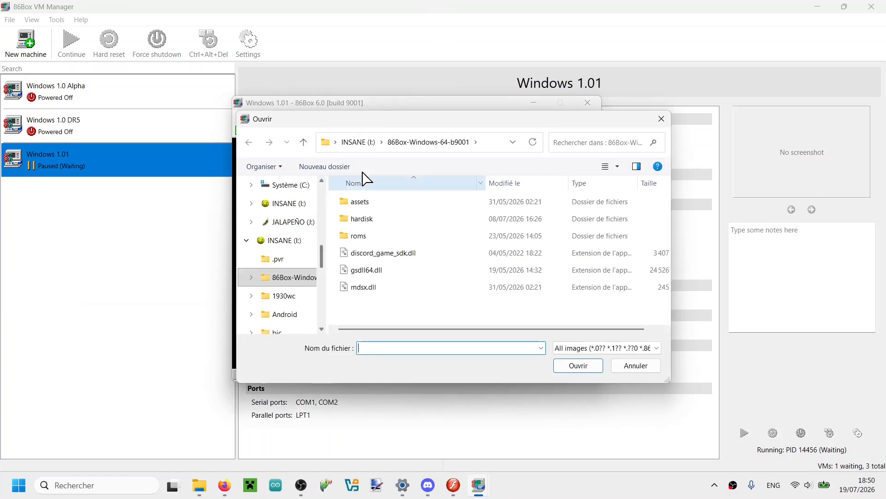
left_click(356, 144)
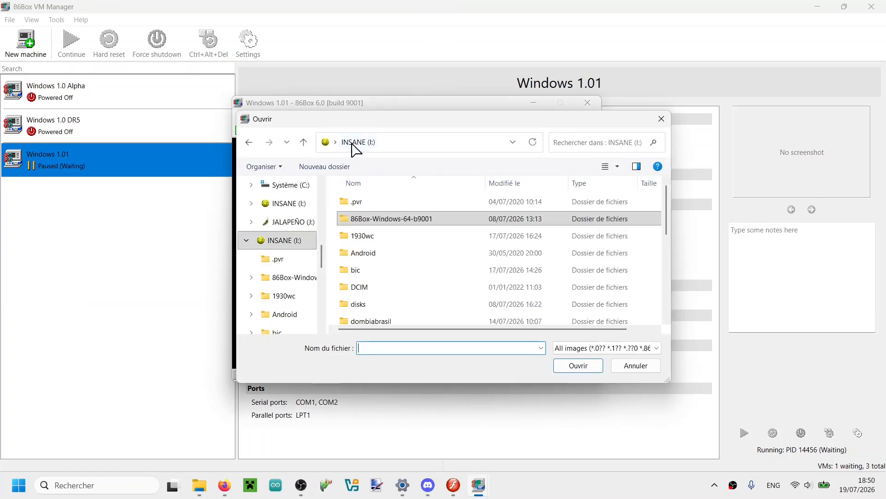
double_click(365, 305)
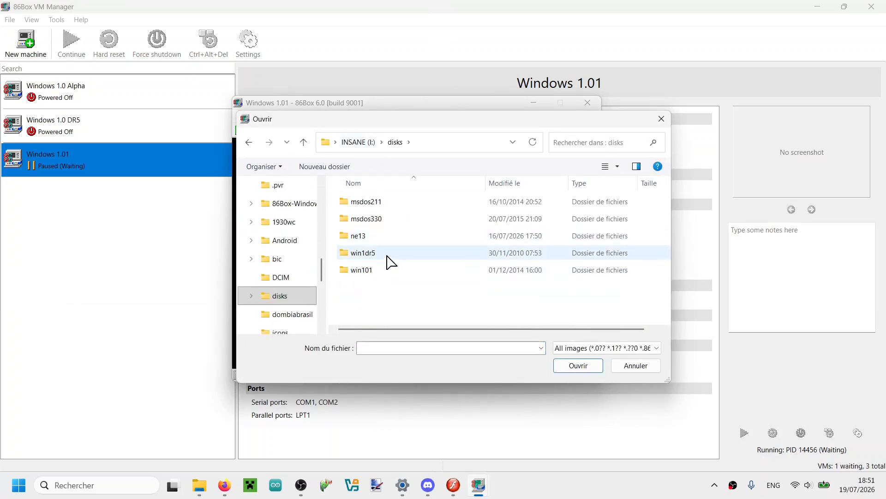
left_click(400, 222)
double_click(403, 222)
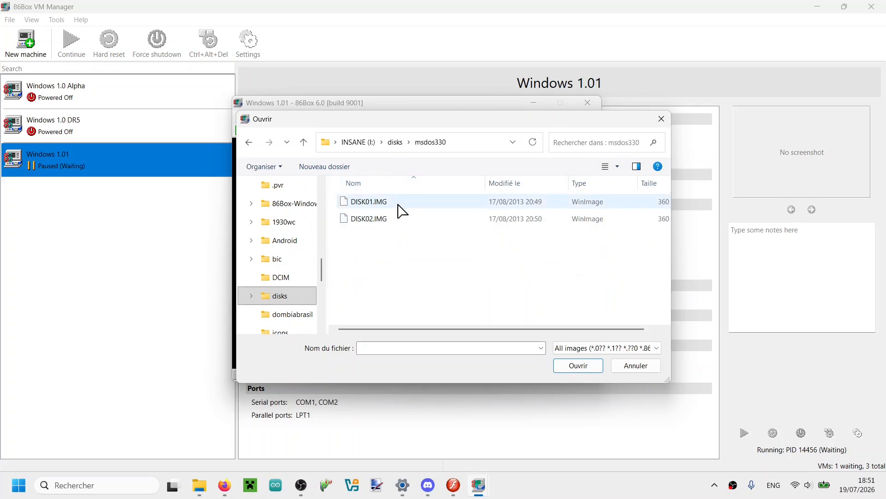
double_click(398, 204)
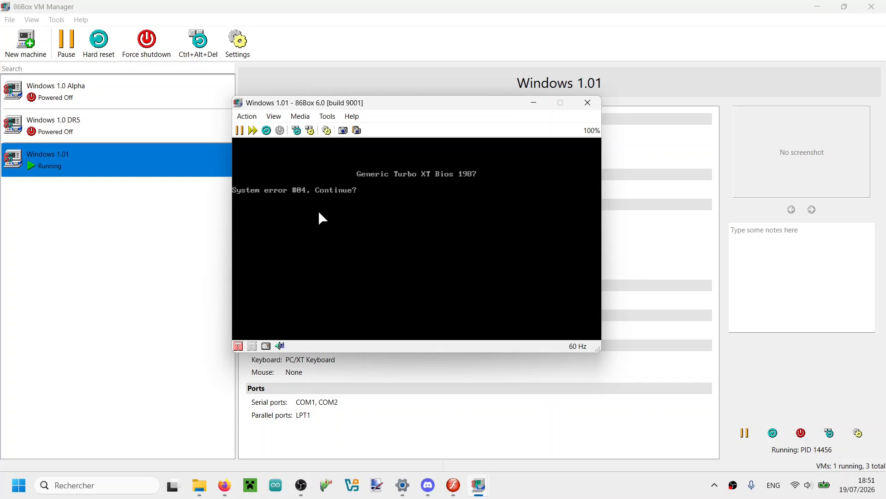
key("Return")
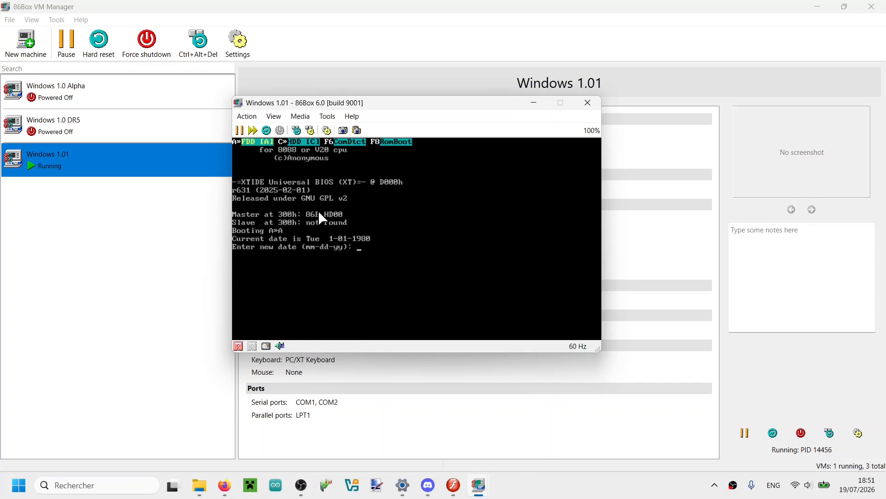
Accept the default date and time, run fdisk to create a maximum-size active primary DOS partition, and restart the system
key("Return")
key("Return")
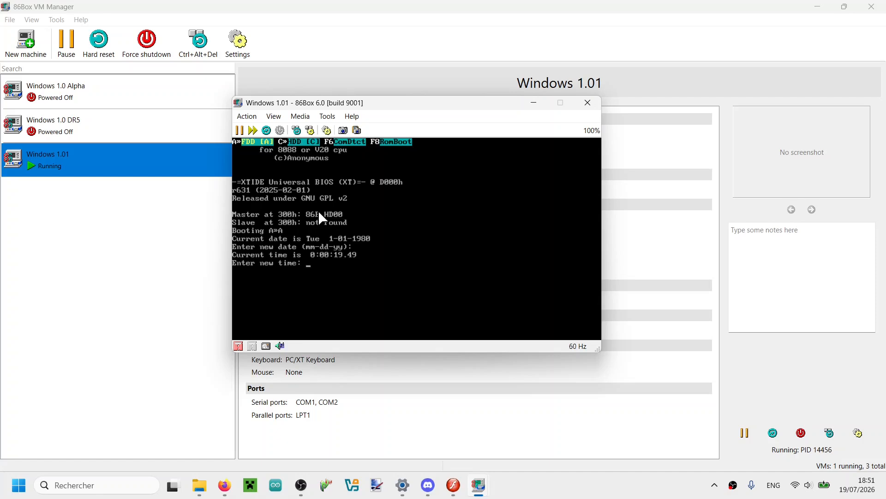
type("fdisk")
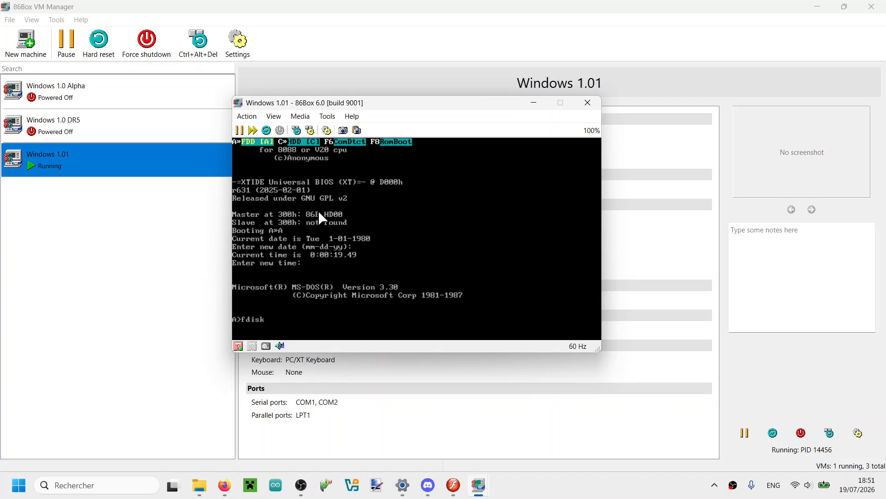
key("Return")
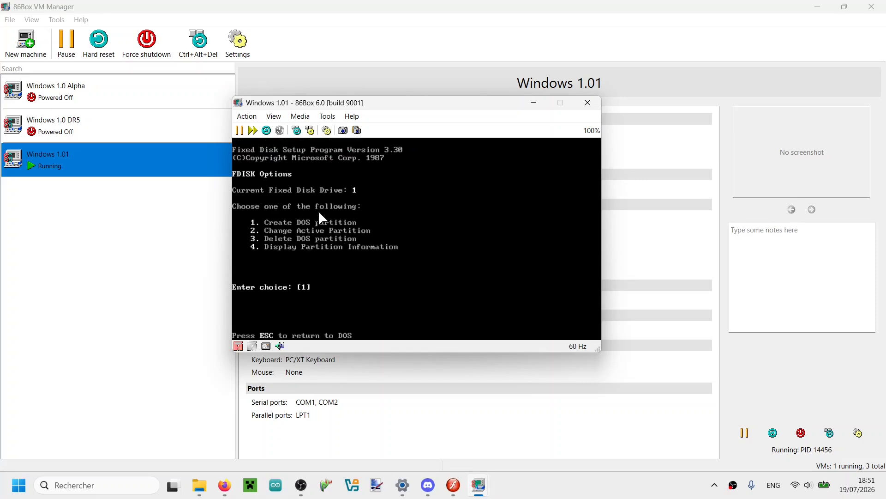
key("Return")
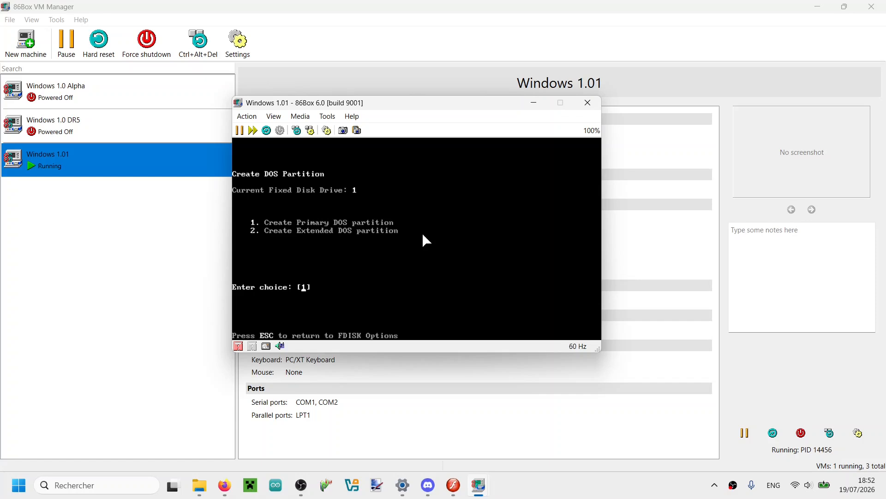
key("Return")
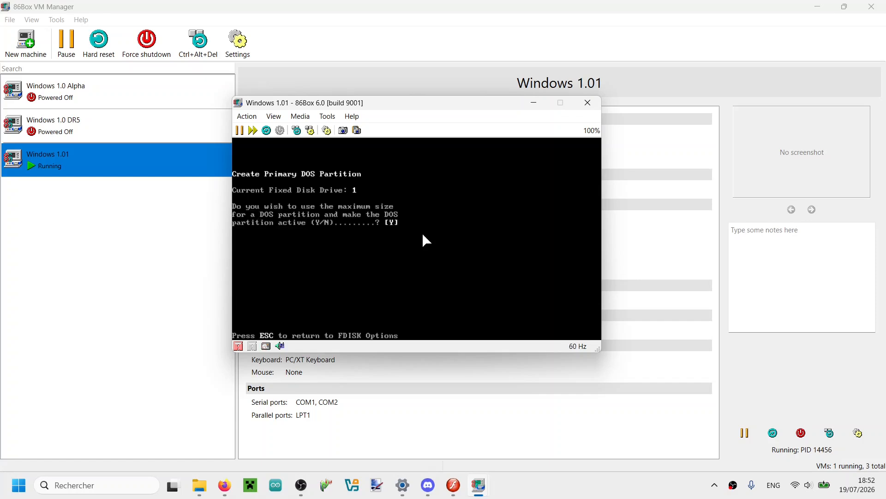
key("Return")
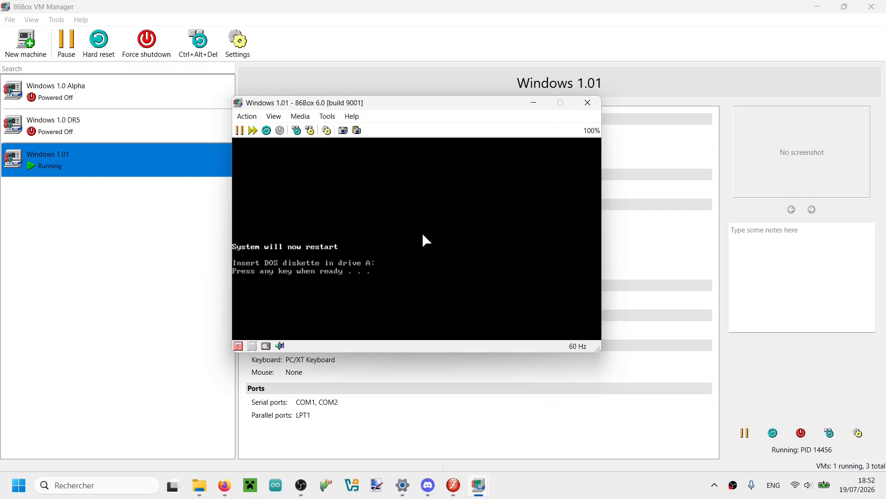
key("Return")
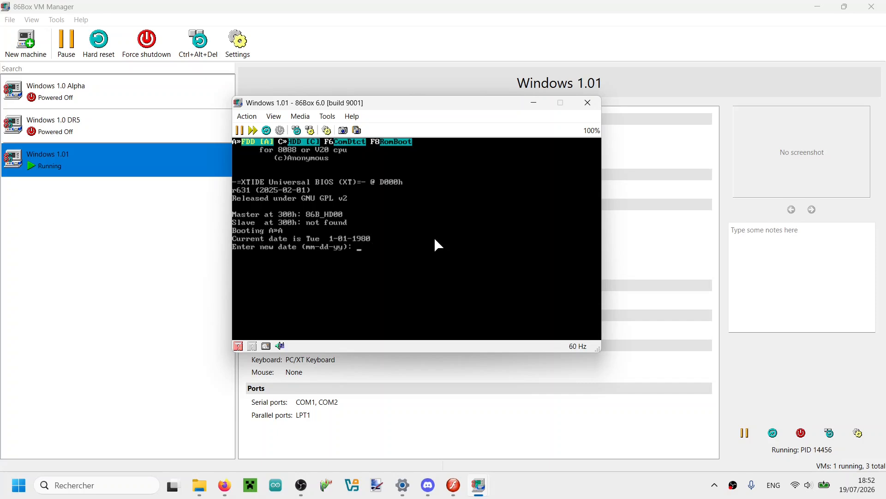
Accept the default date and time and format drive C: with the system files using format C: /s
key("Return")
key("Return")
type("for")
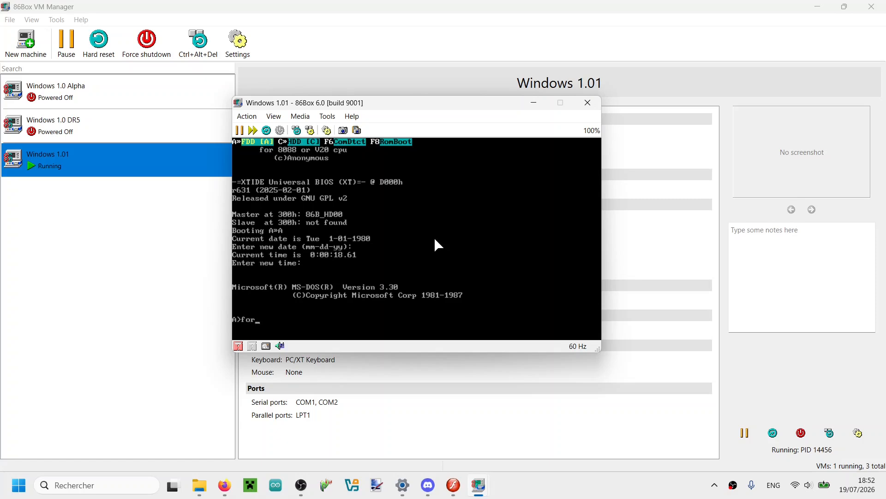
type("mat C: /s")
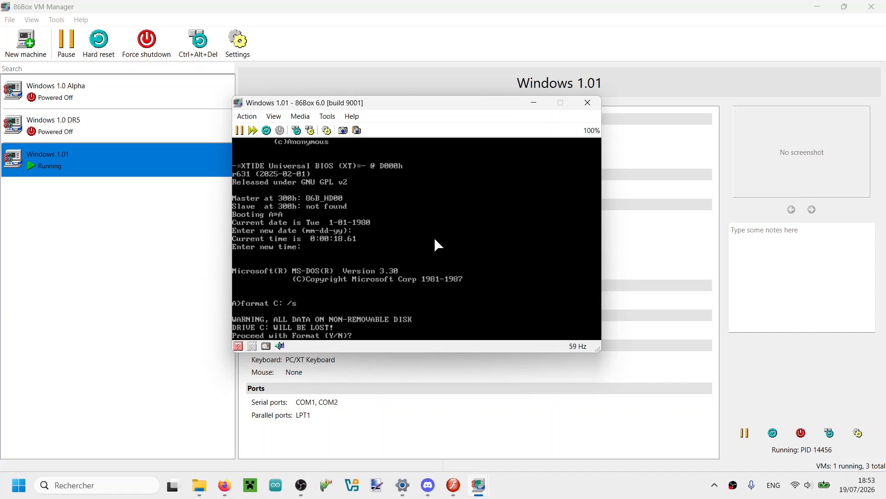
type("y")
key("Return")
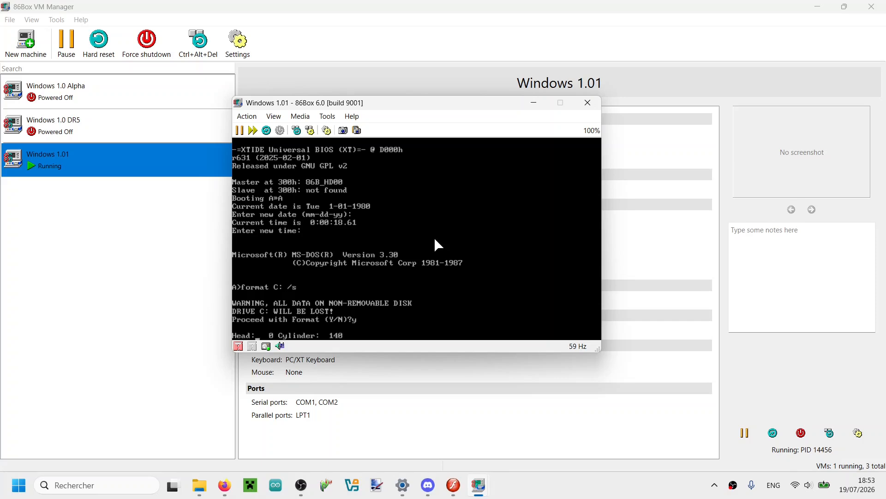
right_click(734, 485)
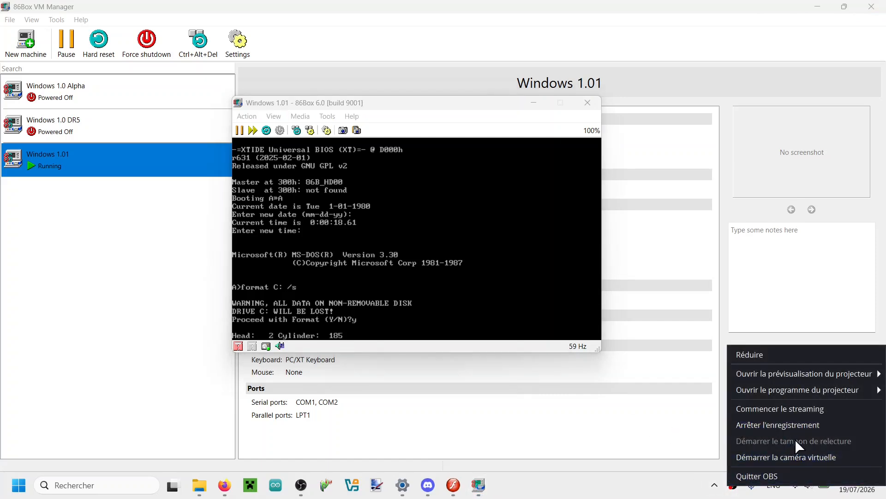
left_click(414, 239)
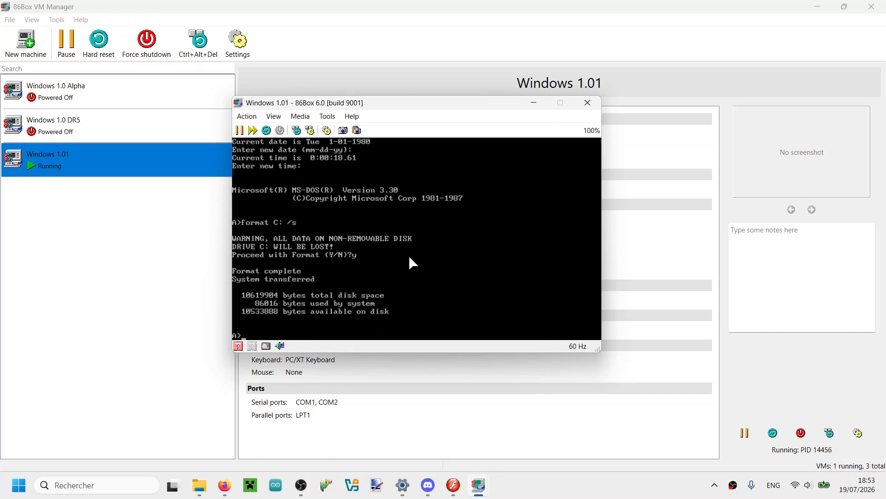
List the contents of drive C:, and hard reset the machine to boot from the hard disk with the default date and time
type("dir C:")
key("Return")
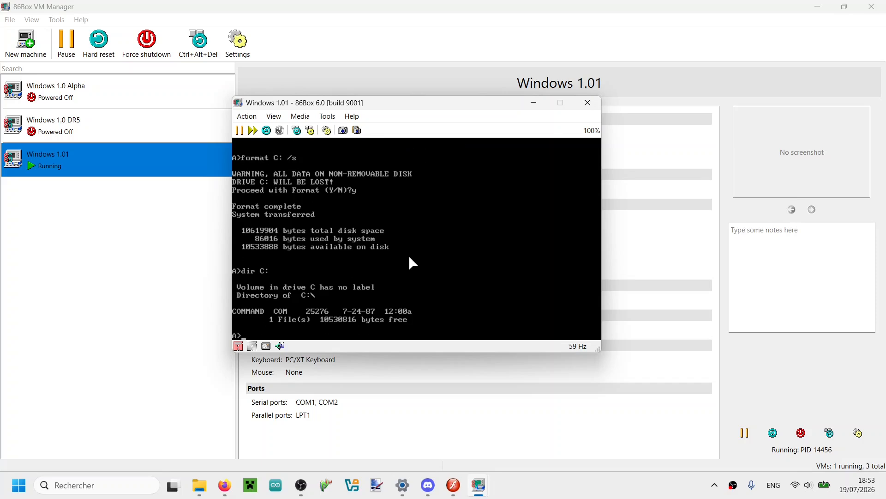
left_click(266, 131)
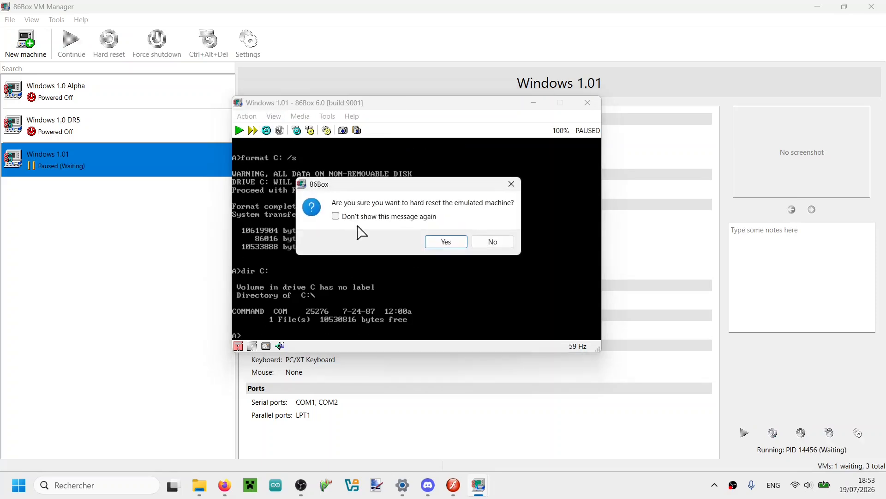
left_click(446, 242)
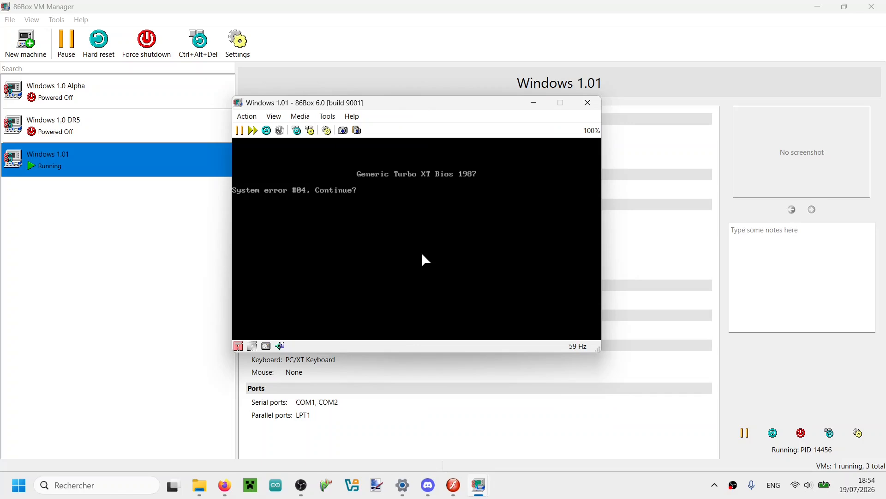
key("y")
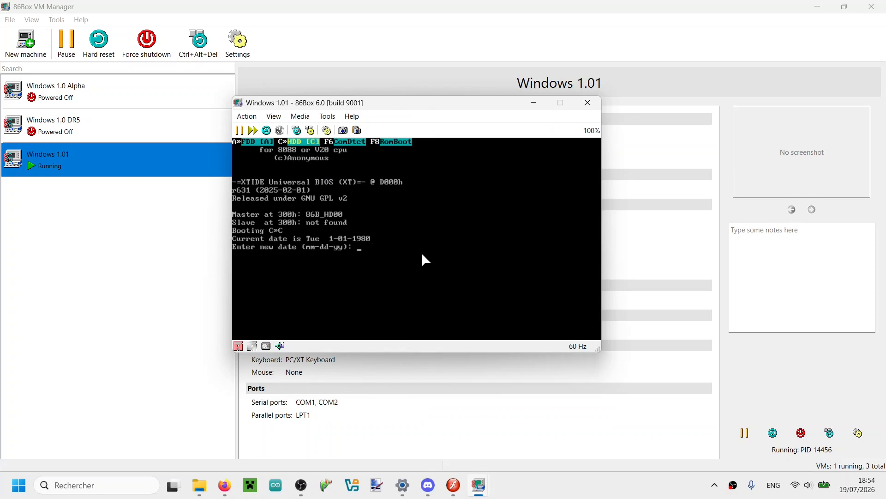
key("Return")
key("Return")
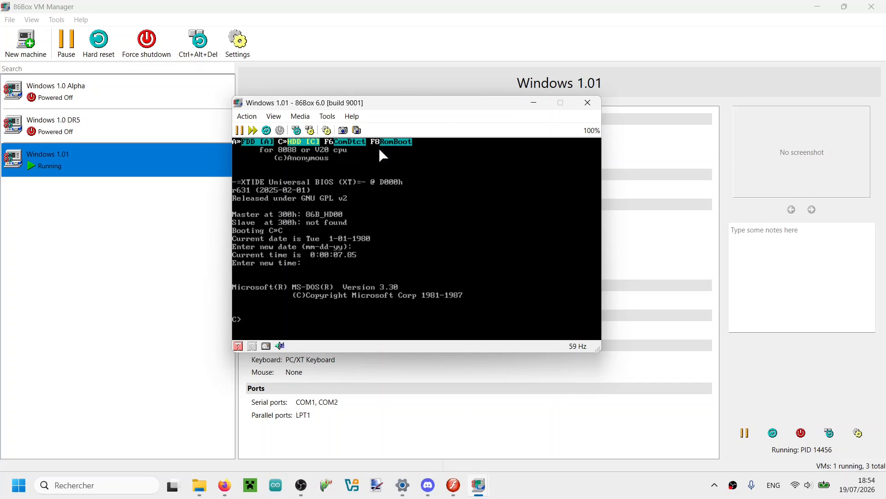
Mount DISK1-SETUP.IMG from the disks\win101 folder in the first floppy drive
left_click(238, 345)
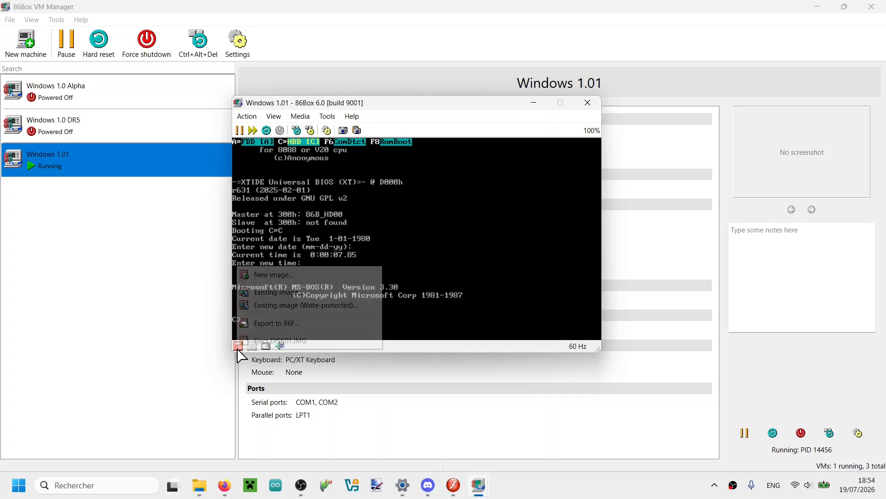
left_click(262, 296)
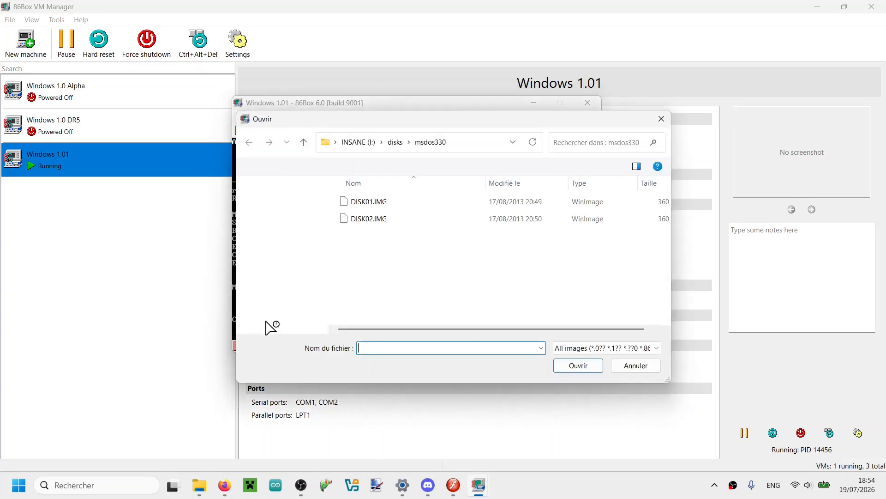
left_click(395, 142)
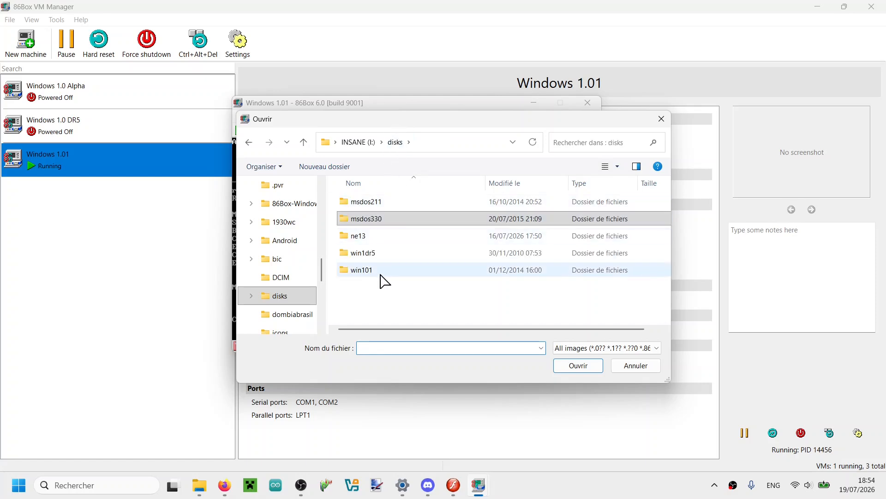
double_click(408, 268)
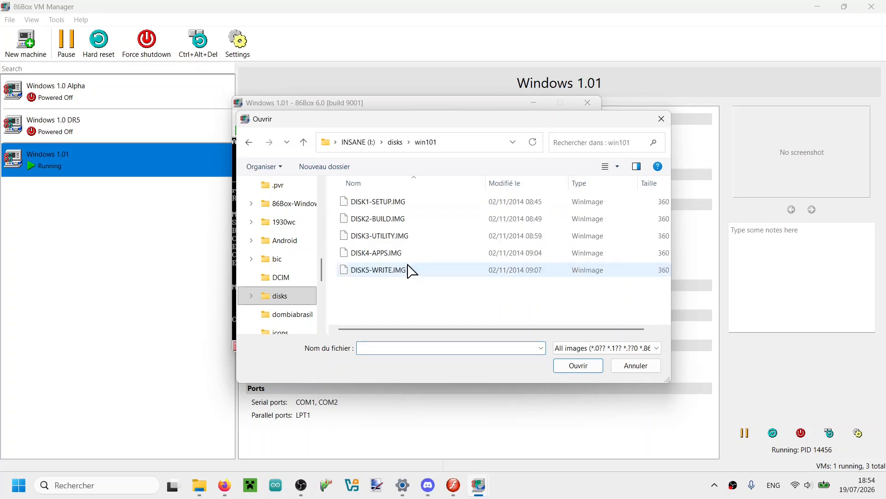
double_click(402, 203)
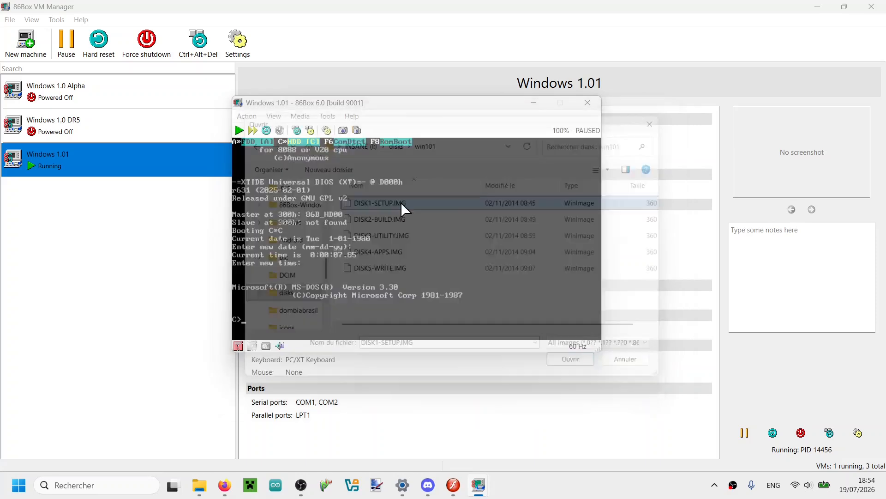
Switch the DOS prompt to drive A: and run the Windows setup program
type("a")
key("BackSpace")
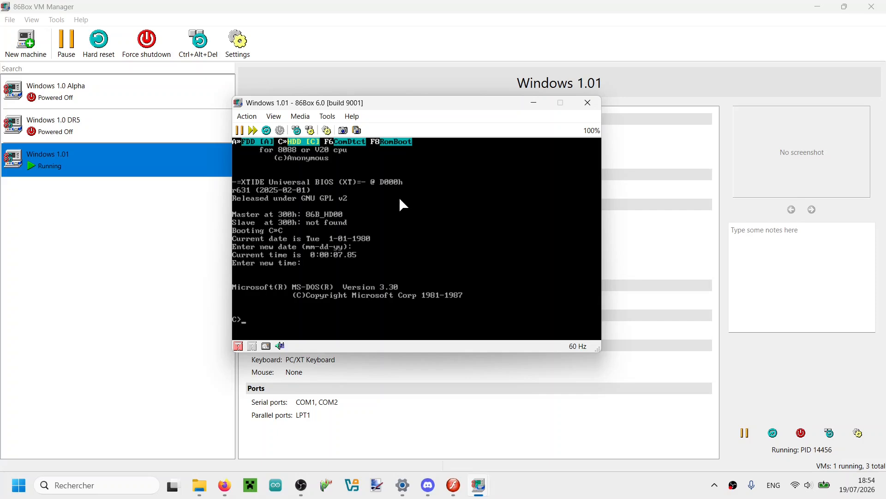
type("Q:")
key("BackSpace")
key("BackSpace")
type("A:")
key("Return")
type("setup")
key("Return")
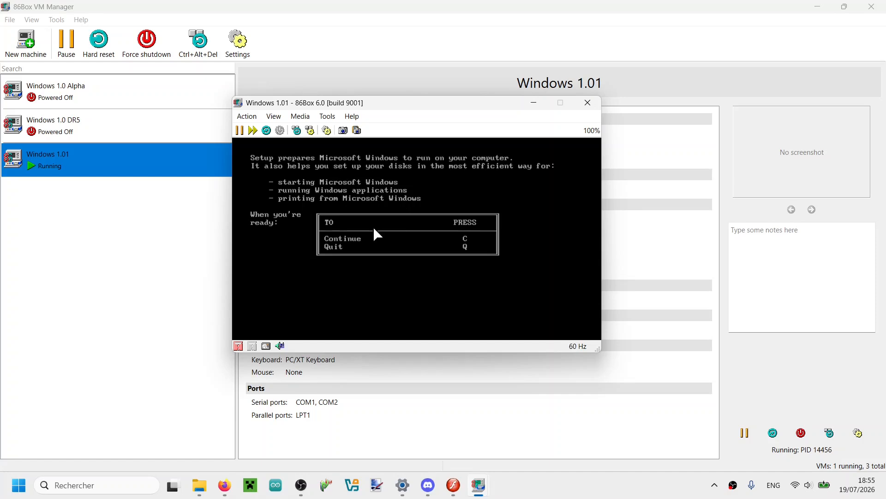
Choose setup on a hard disk, accept C:\WINDOWS as the directory, and continue past the list of required disks
key("c")
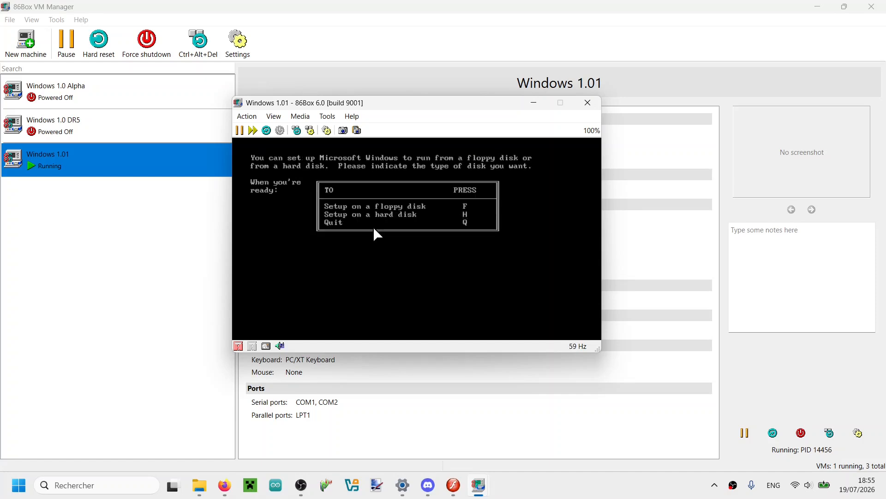
key("h")
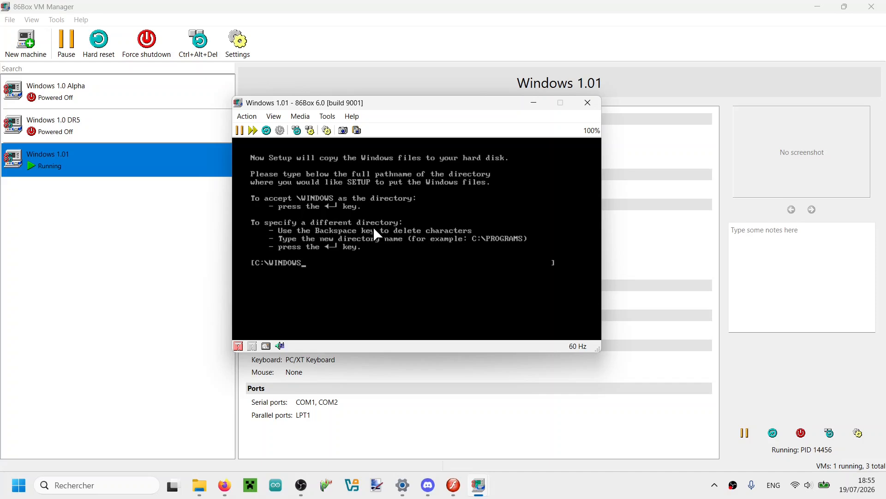
key("Return")
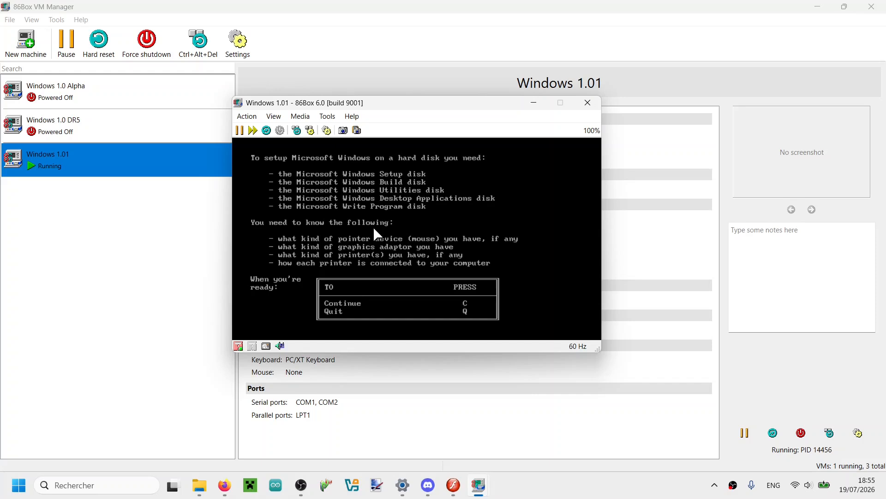
key("c")
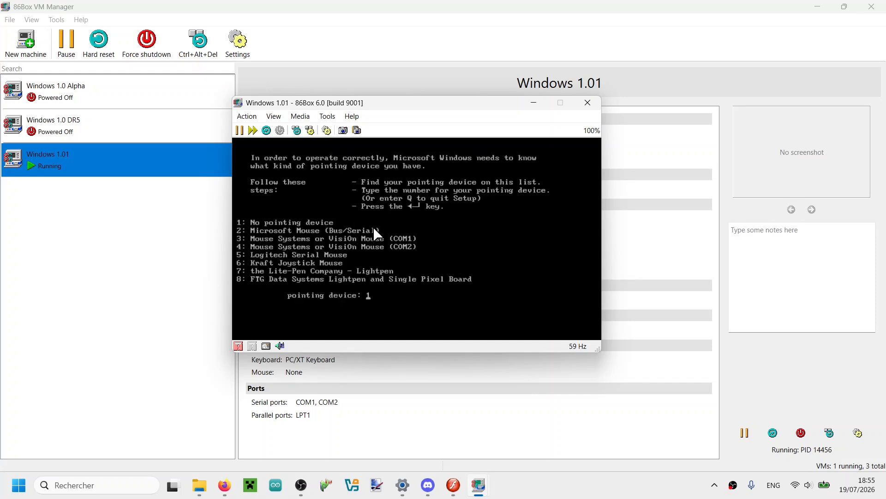
Choose Microsoft Mouse (Bus/Serial) as pointing device and EGA (more than 64K) with Enhanced Color Display as graphics adapter
type("2")
key("Return")
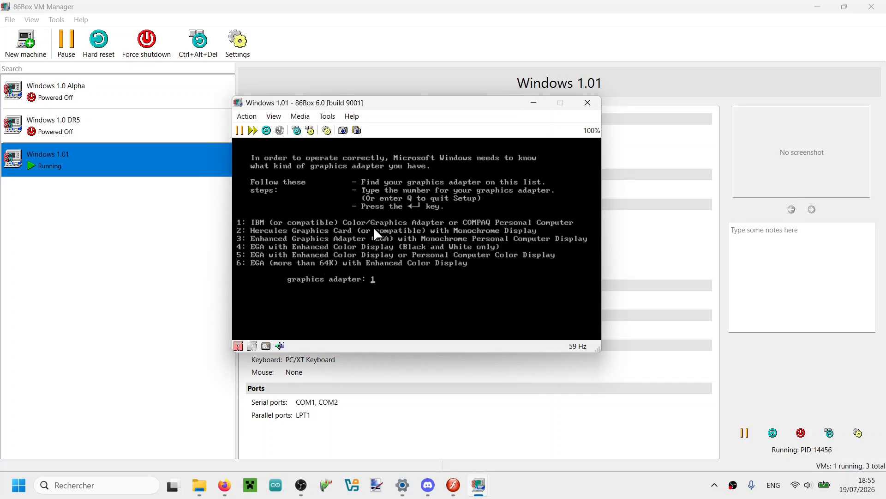
type("6")
key("Return")
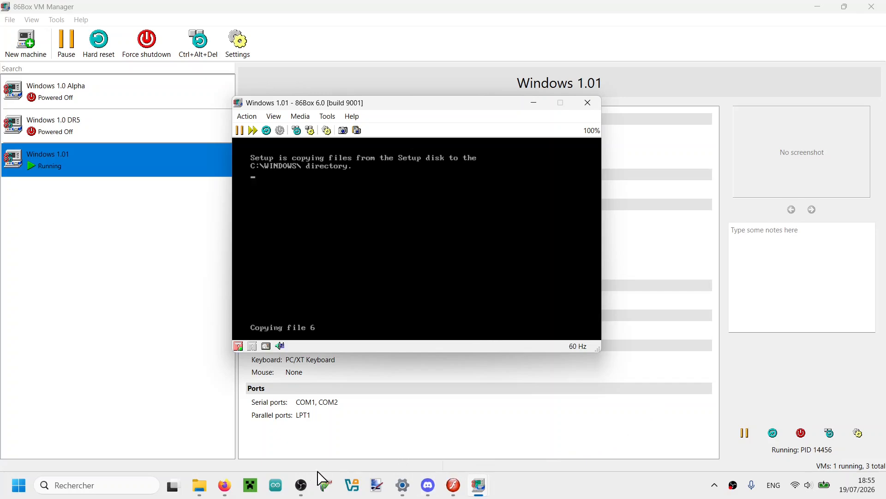
right_click(731, 493)
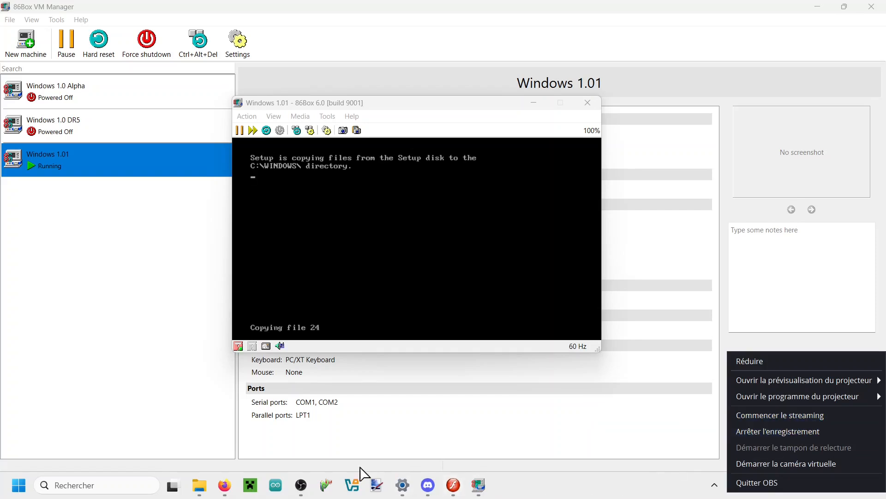
left_click(301, 485)
left_click(301, 484)
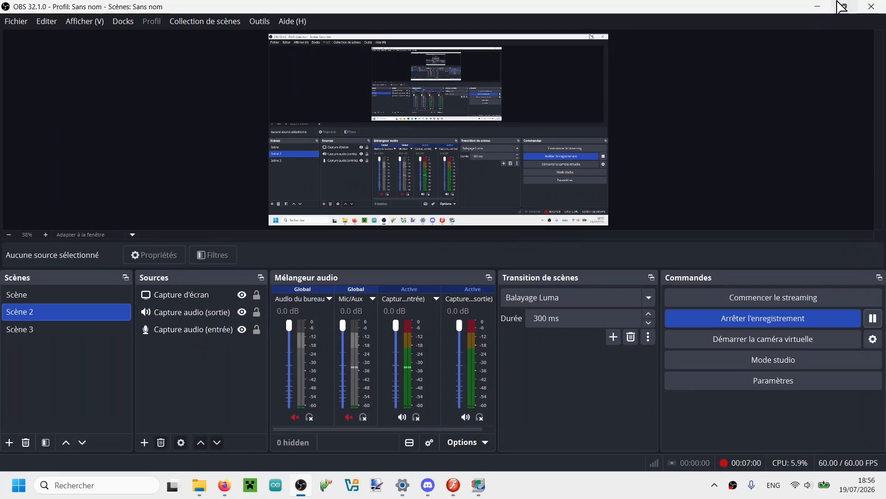
left_click(814, 7)
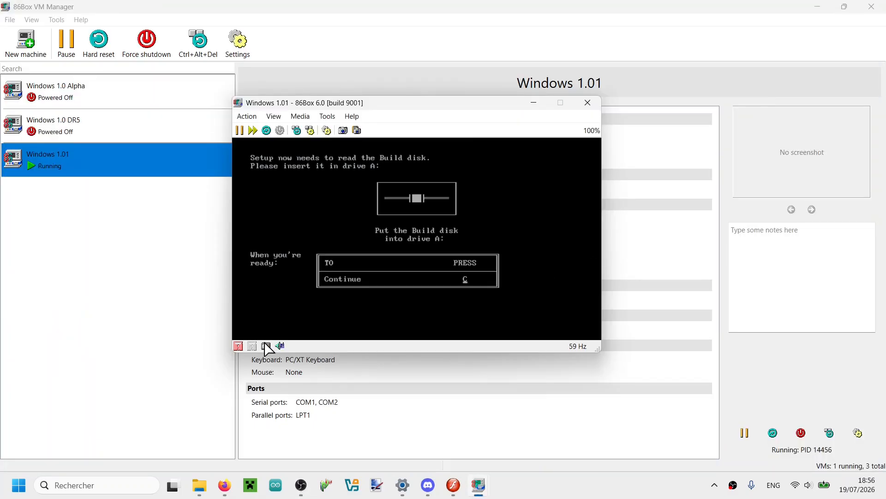
Mount DISK2-BUILD.IMG from the win101 folder in the first floppy drive as the Build disk
left_click(241, 347)
left_click(289, 273)
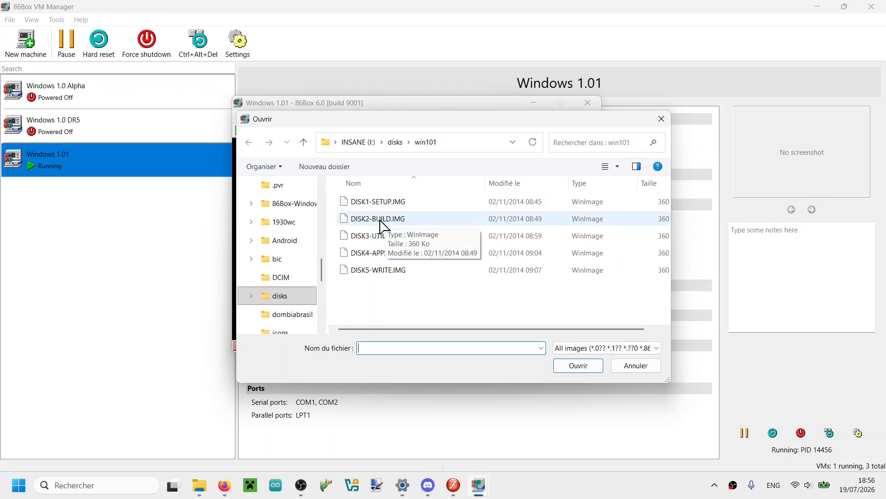
double_click(381, 221)
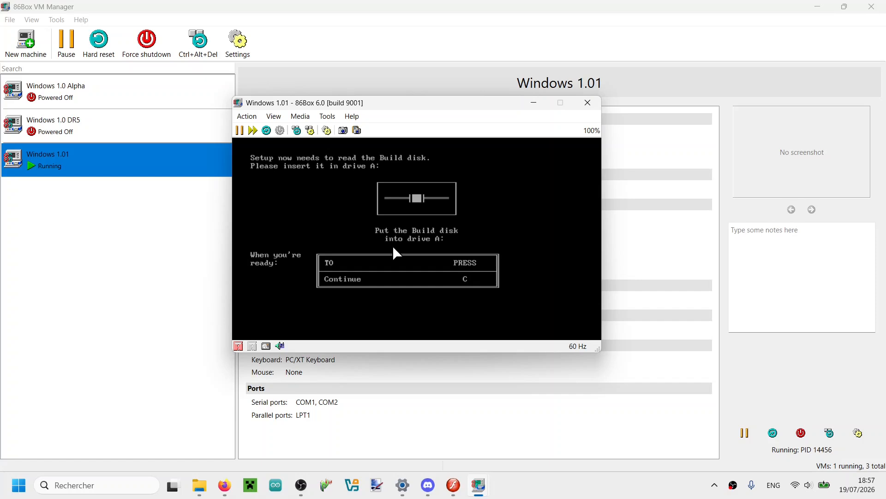
Continue setup with the Build disk in drive A: and decline setting up a printer or plotter
key("c")
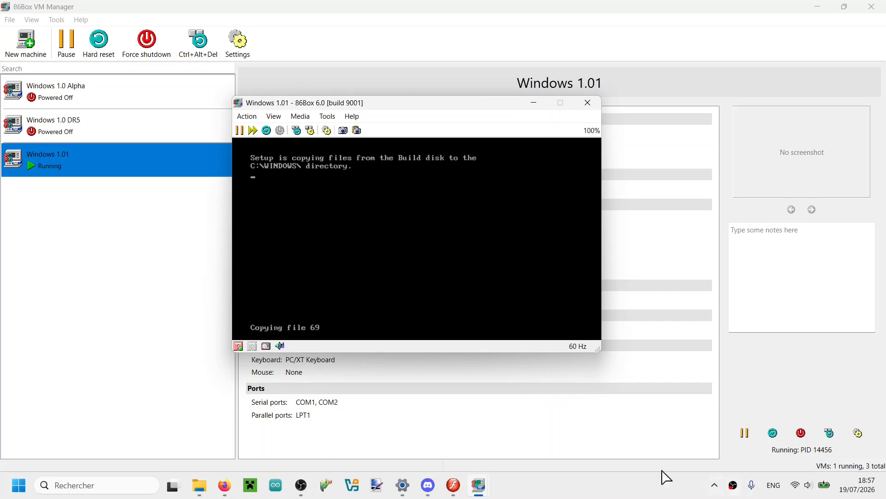
left_click(301, 485)
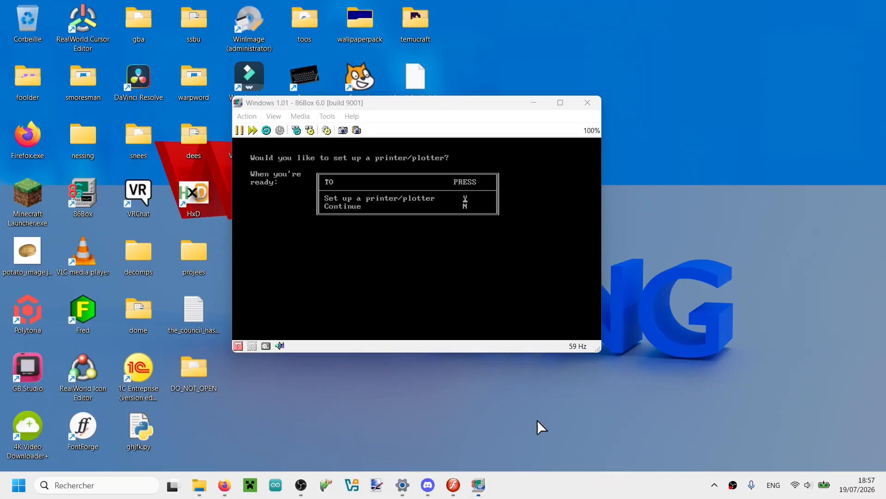
left_click(538, 420)
key("n")
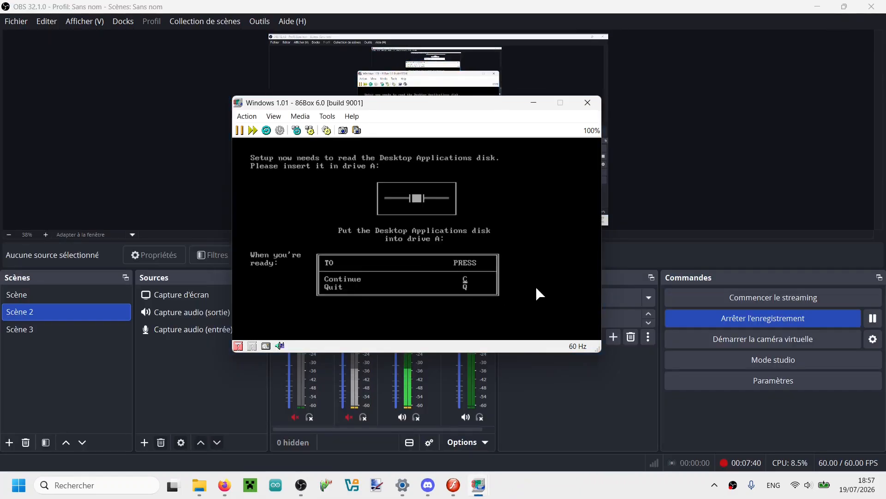
left_click(859, 318)
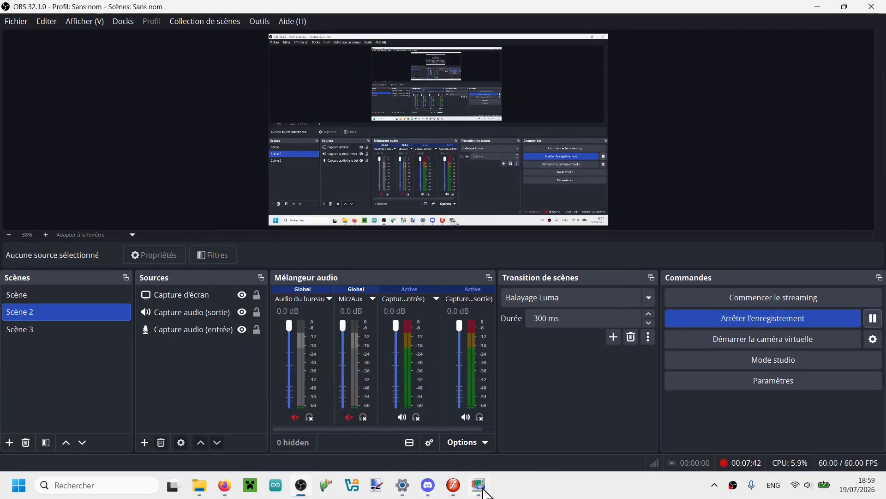
Bring the Windows 1.01 machine's window forward, move it aside, and start Windows with the win command
mouse_move(479, 485)
left_click(563, 426)
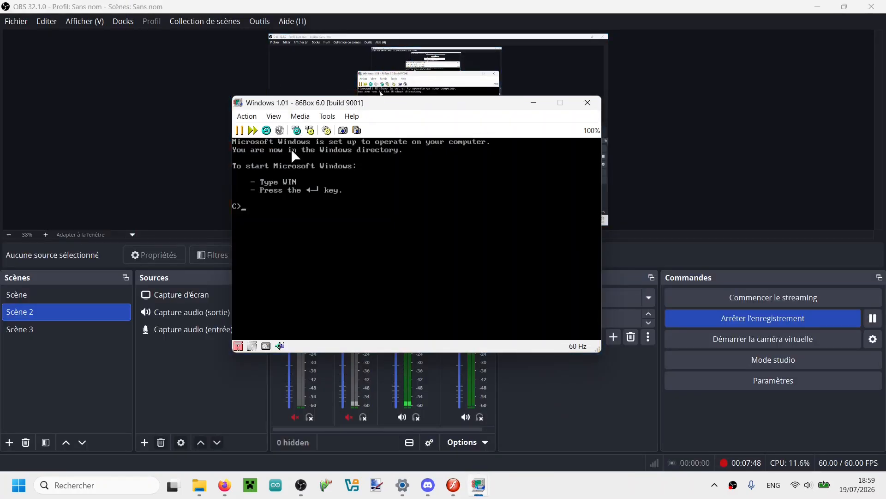
left_click_drag(329, 107, 494, 51)
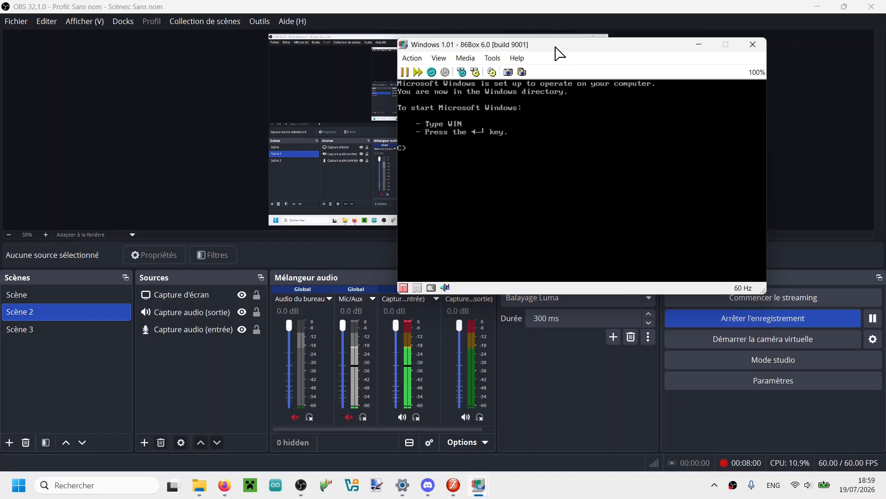
type("win")
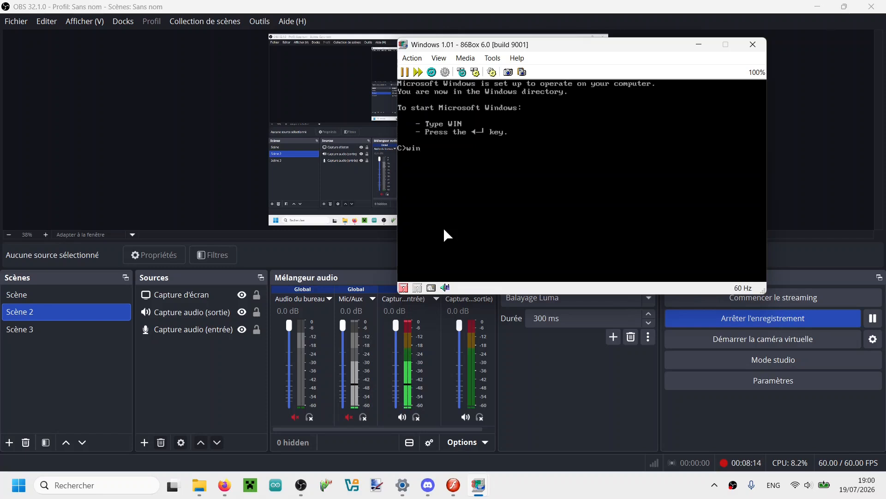
key("Return")
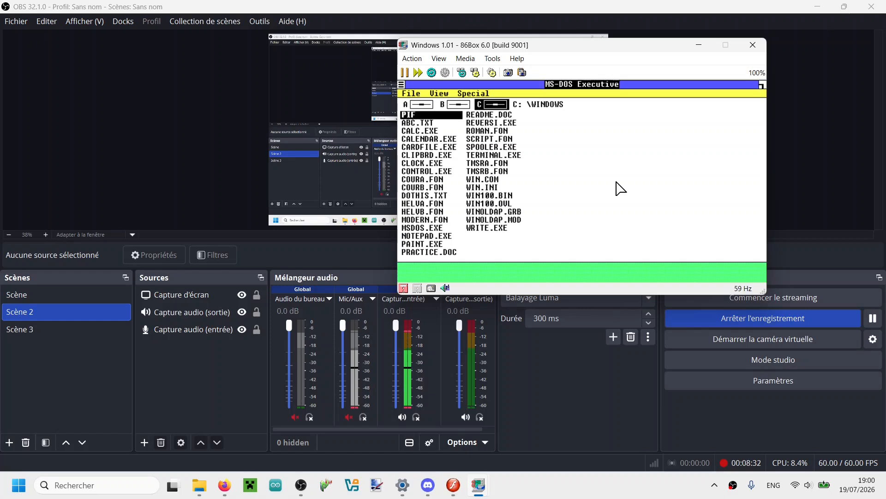
Browse through the files of C:\WINDOWS in the MS-DOS Executive with the selection highlight
key("Down")
key("Down")
key("Down")
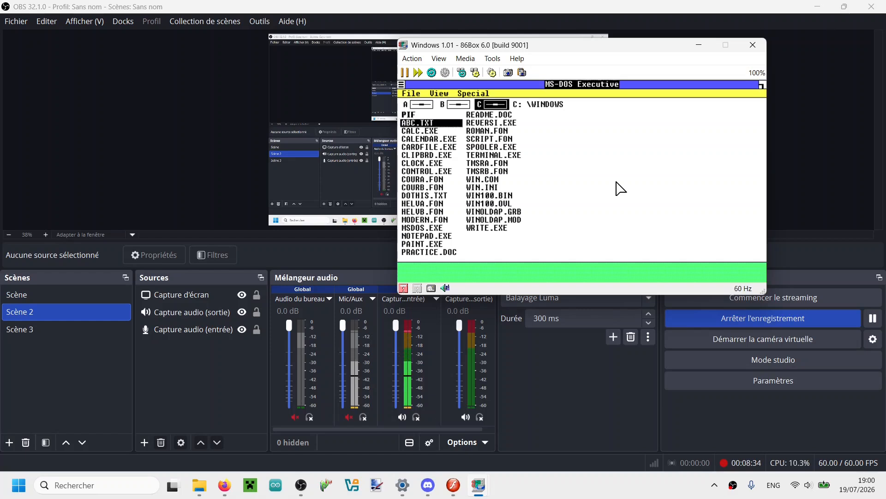
key("Down")
key("Down")
key("Down")
key("Down")
key("Right")
key("Up")
key("Up")
key("Up")
key("Up")
key("Up")
key("Up")
key("Up")
key("Up")
key("Up")
key("Up")
key("Up")
key("Up")
key("Up")
key("Up")
key("Up")
key("Up")
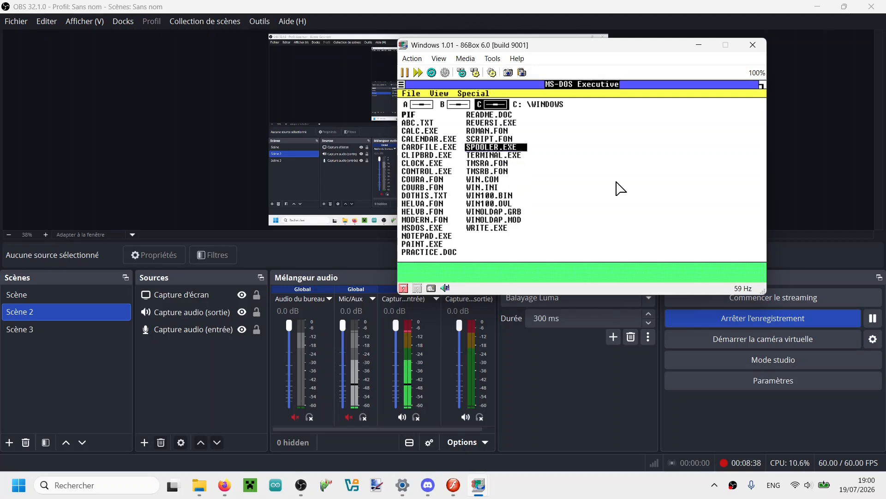
key("Up")
key("Up")
key("Up")
key("Up")
key("Up")
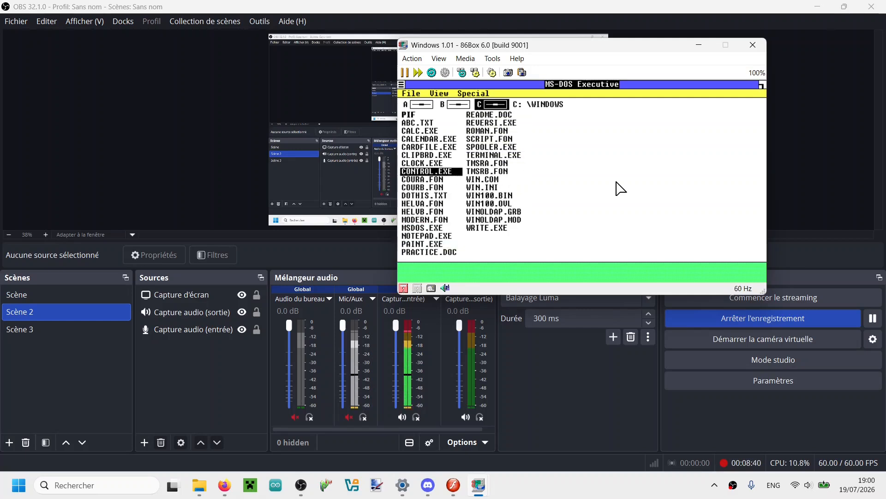
left_click(853, 324)
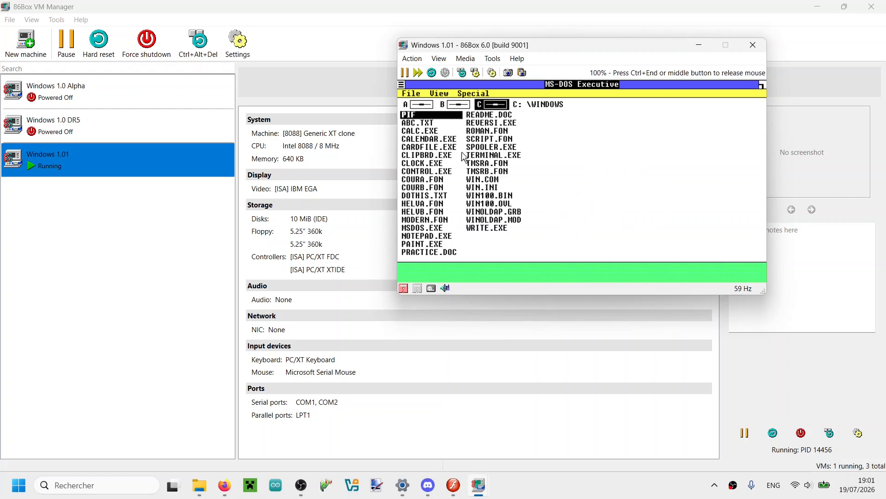
Open CALC.EXE and calculate 6 + 1
double_click(418, 133)
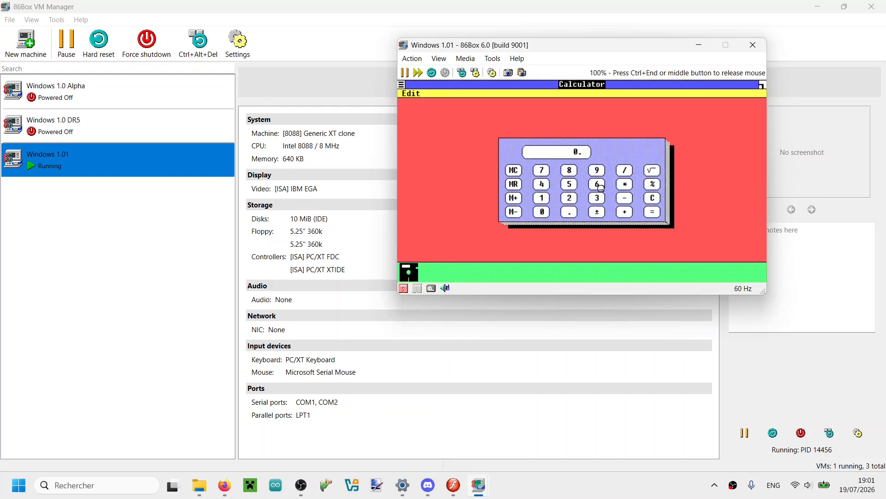
left_click(597, 184)
left_click(542, 197)
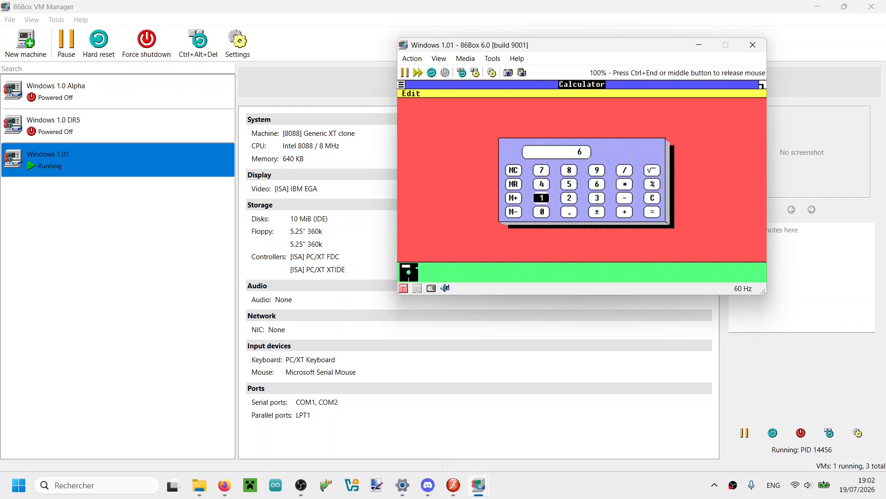
left_click(653, 211)
Check the Calculator's editing commands and close the program
left_click(413, 93)
left_click(422, 102)
left_click(401, 85)
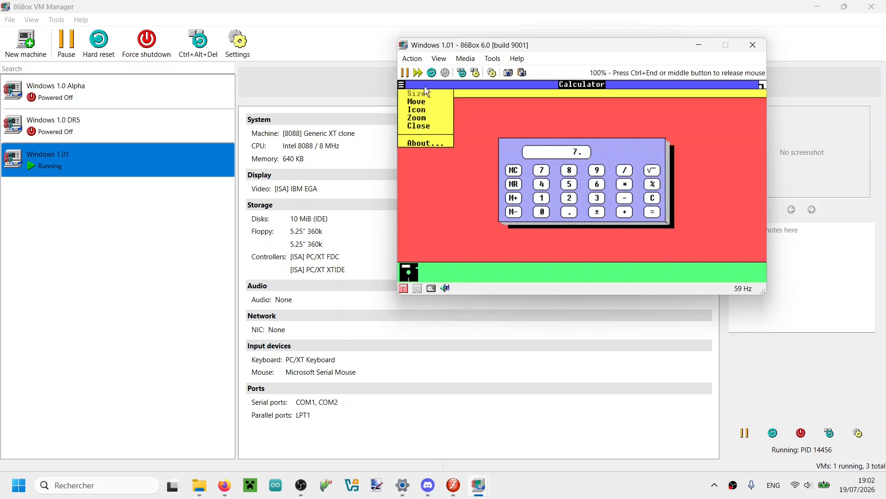
left_click(403, 85)
double_click(401, 85)
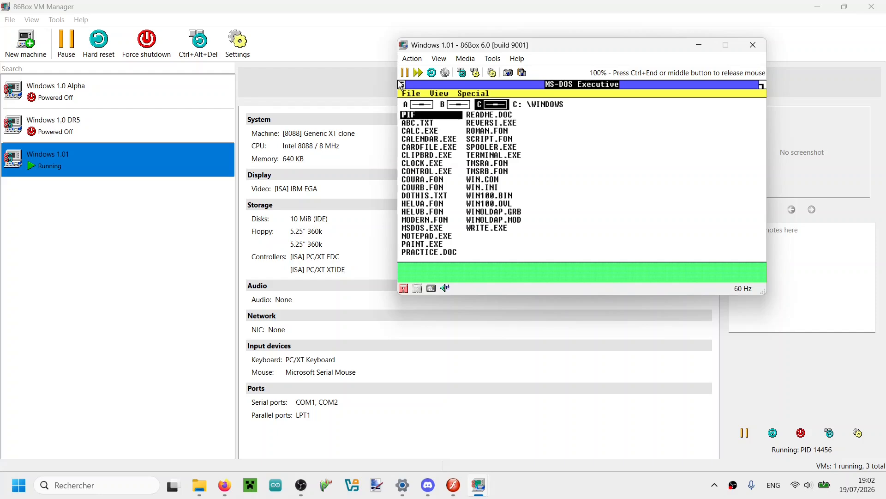
View CALENDAR.EXE and CLIPBRD.EXE in turn, closing each program to return to the MS-DOS Executive
double_click(434, 139)
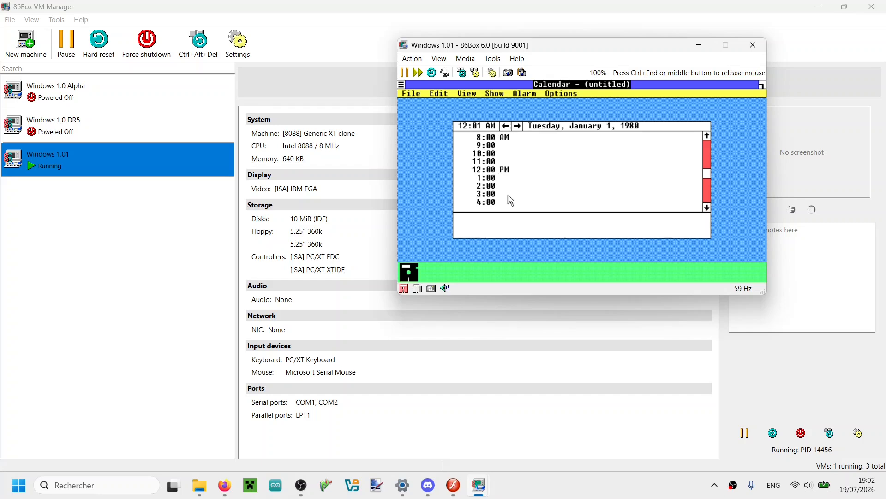
double_click(401, 84)
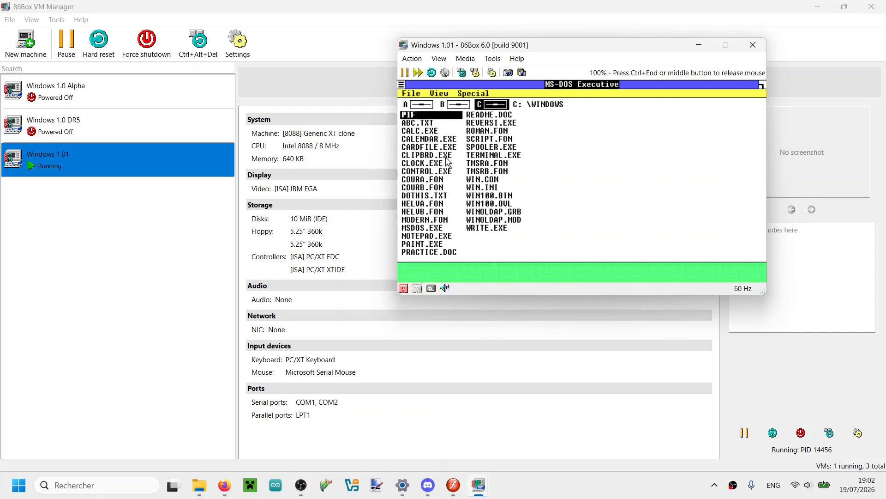
double_click(447, 159)
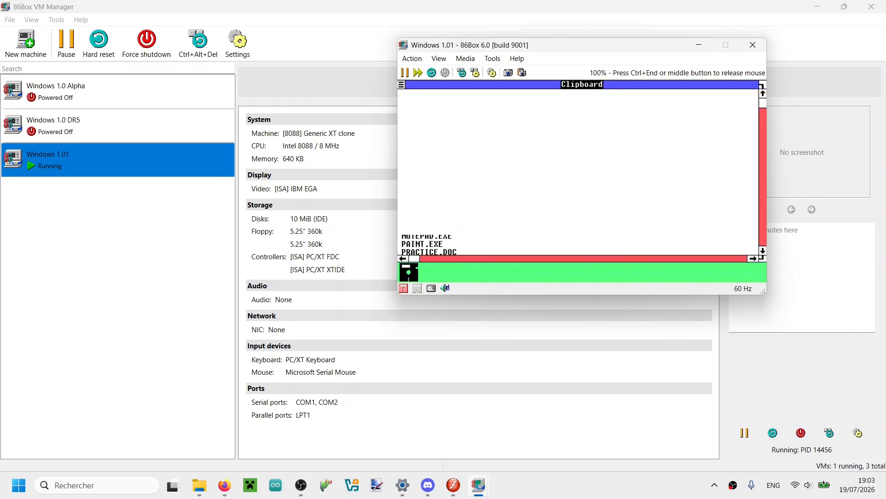
left_click_drag(400, 84, 427, 128)
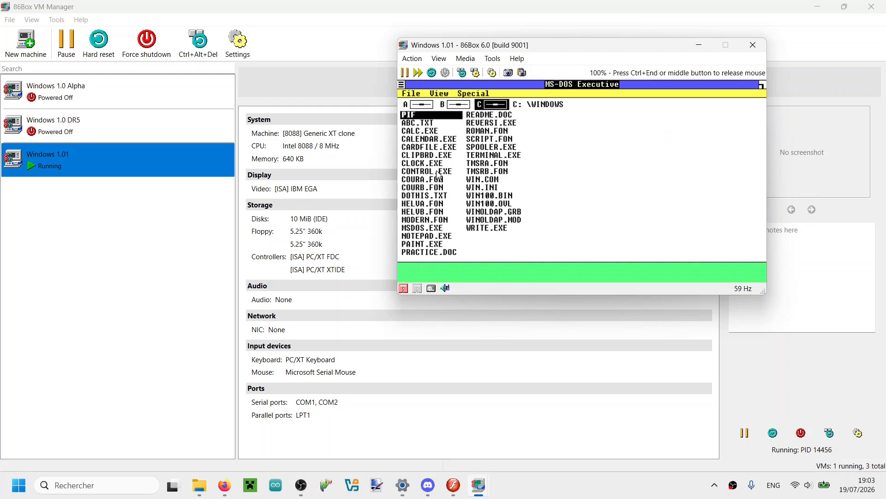
View CLOCK.EXE from the C:\WINDOWS file list and close it
left_click_drag(433, 174, 442, 191)
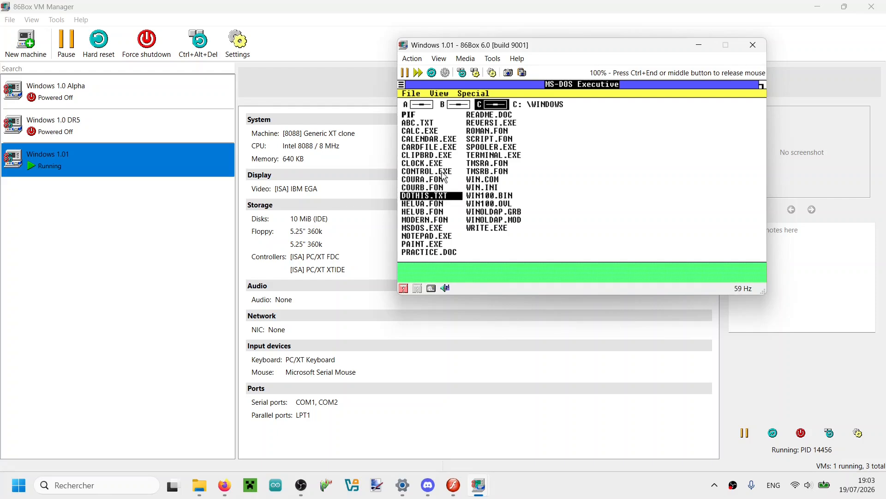
double_click(441, 165)
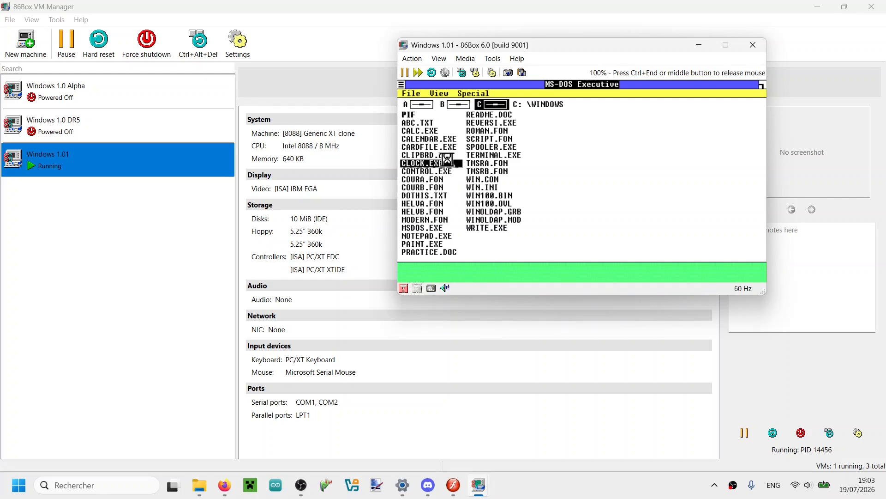
double_click(401, 85)
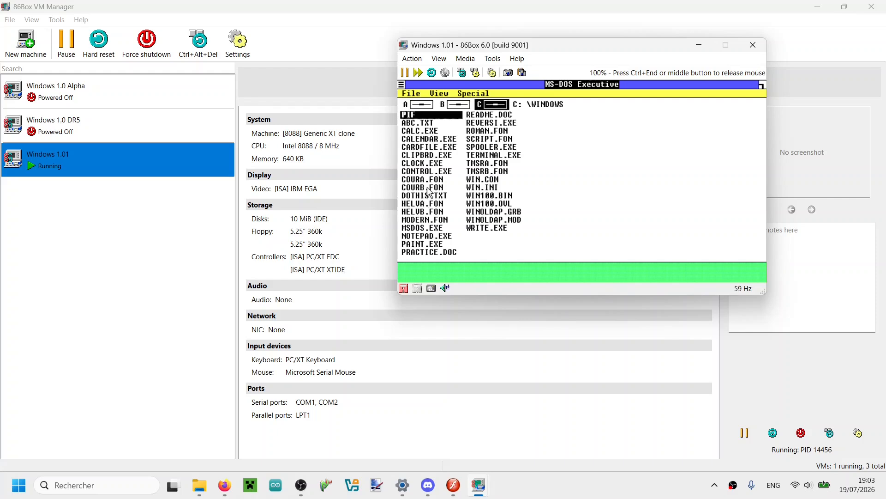
Open CONTROL.EXE and set the month of the system date to 07
left_click(433, 172)
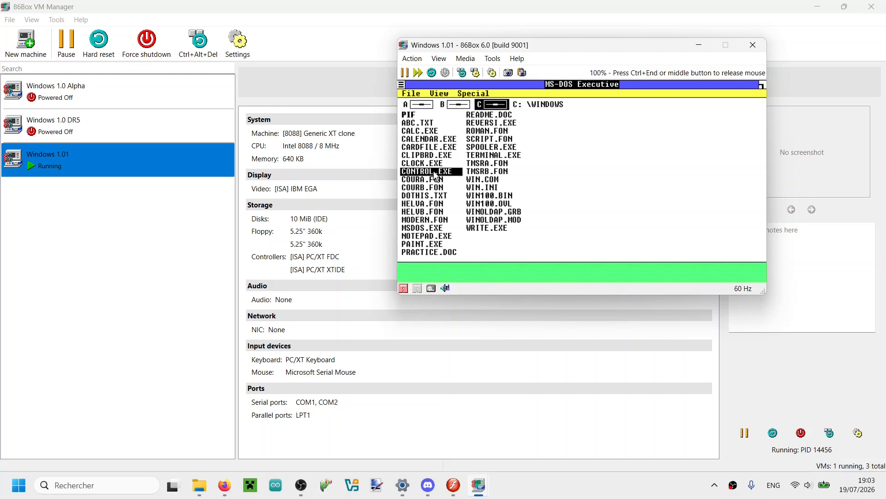
double_click(441, 171)
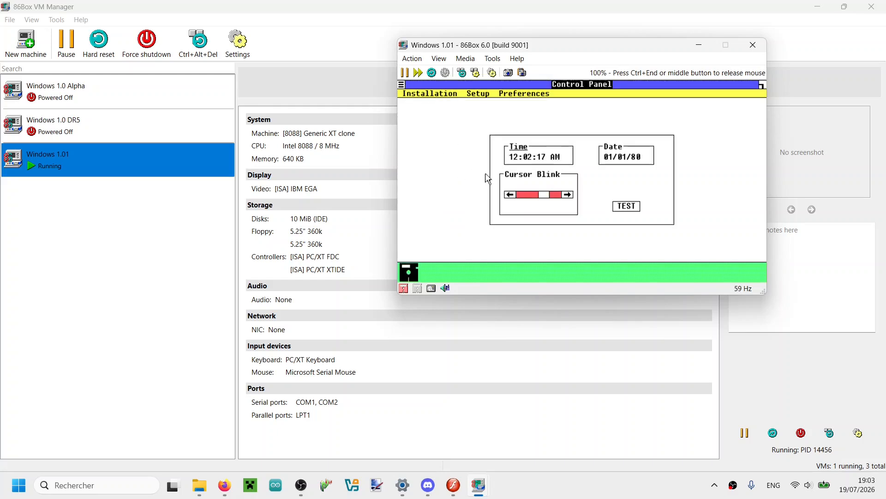
left_click(607, 159)
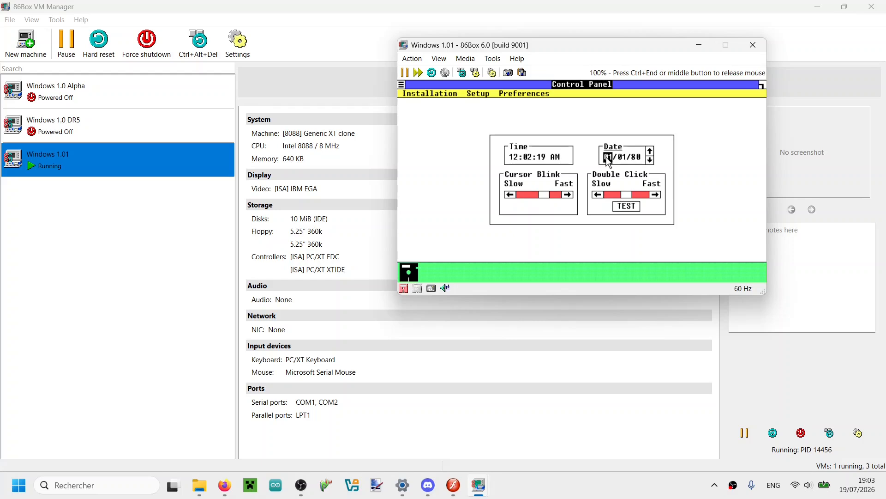
left_click(648, 150)
left_click(649, 150)
left_click(651, 161)
left_click(651, 162)
left_click(600, 155)
left_click(651, 162)
left_click(622, 158)
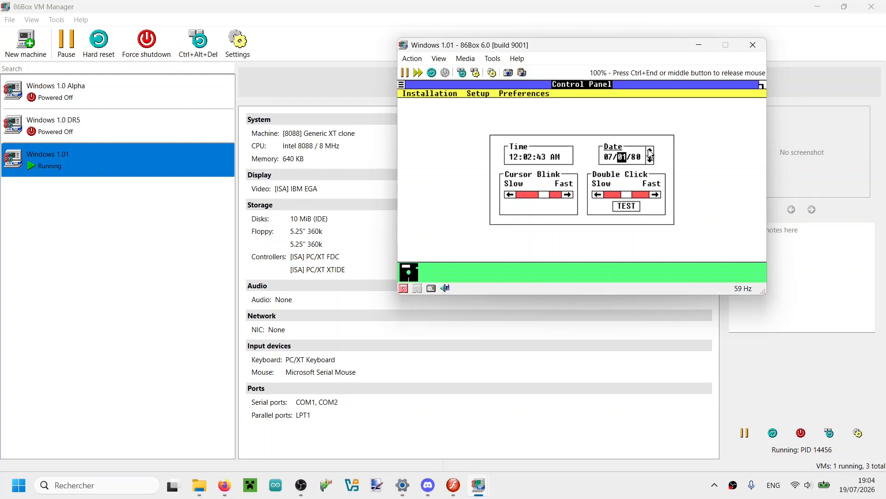
Adjust the remaining parts of the Control Panel date to 07/19/26 and release the mouse from the virtual machine
left_click(650, 149)
left_click(650, 150)
left_click(651, 153)
key("ctrl+End")
left_click(301, 485)
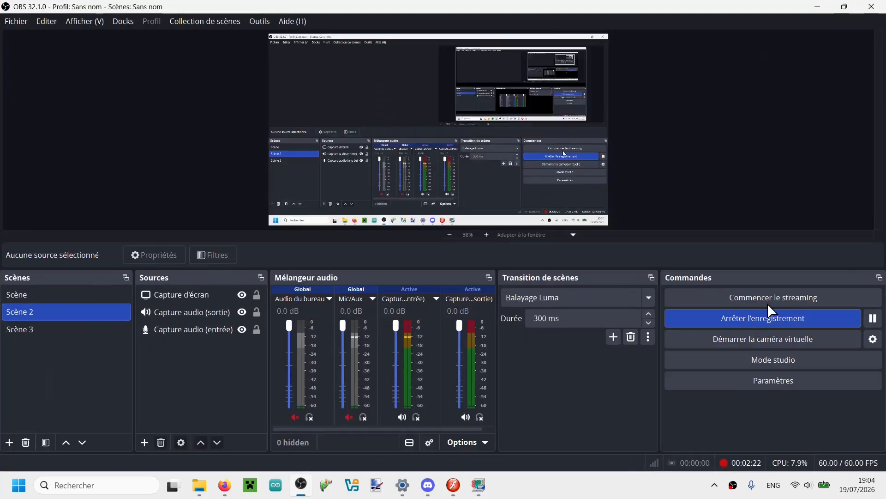
Return to the Windows 1.01 machine's window, recapture the mouse, and close the Control Panel
mouse_move(478, 484)
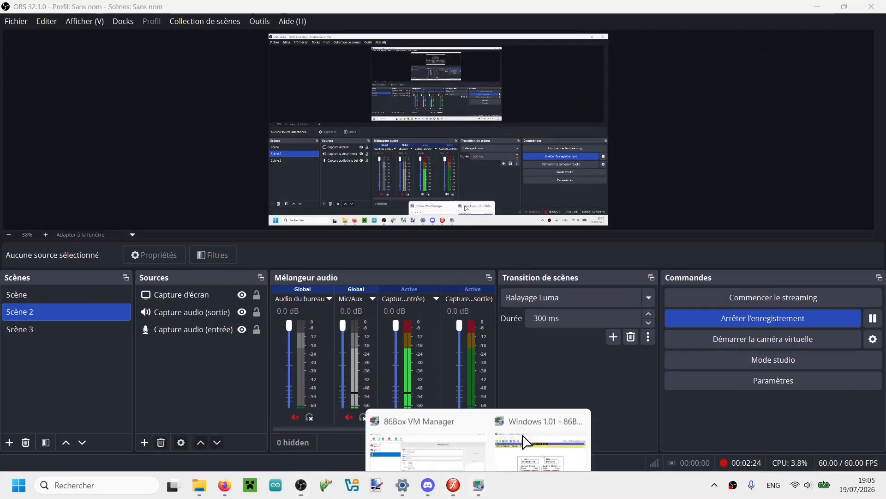
left_click(545, 442)
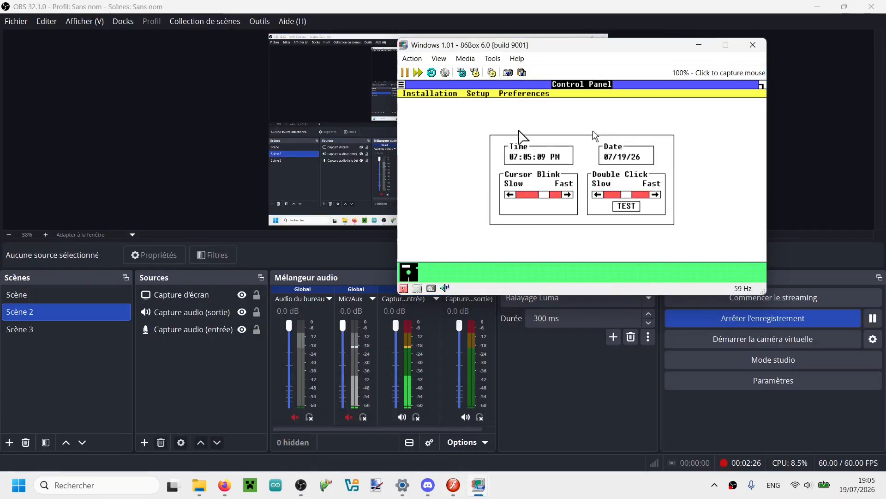
left_click(596, 136)
left_click(401, 84)
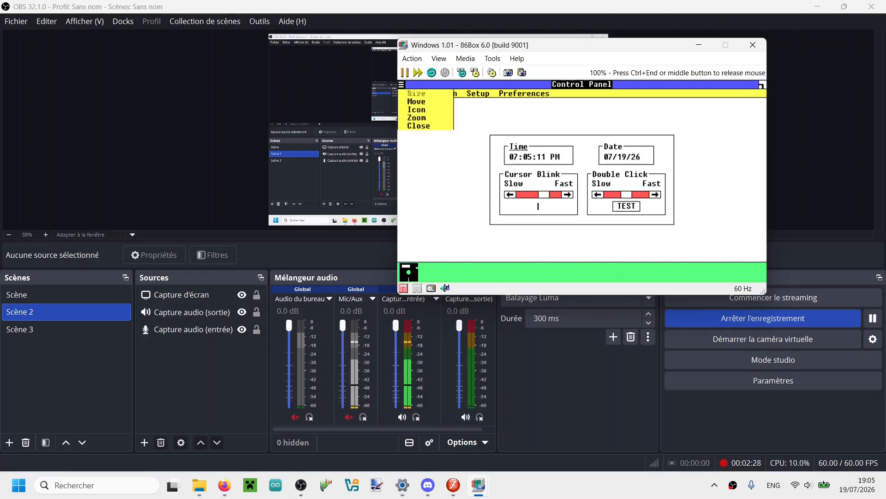
left_click(411, 124)
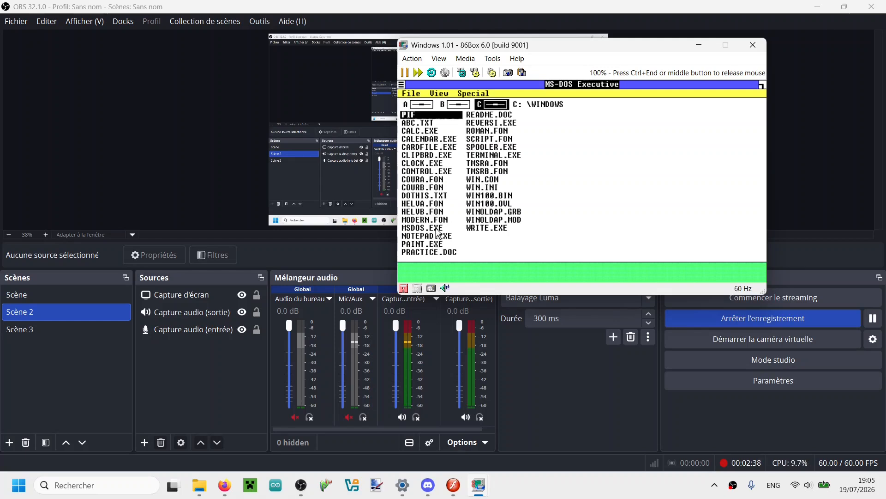
Open NOTEPAD.EXE and enter the text "notrpad" in the untitled document
double_click(445, 236)
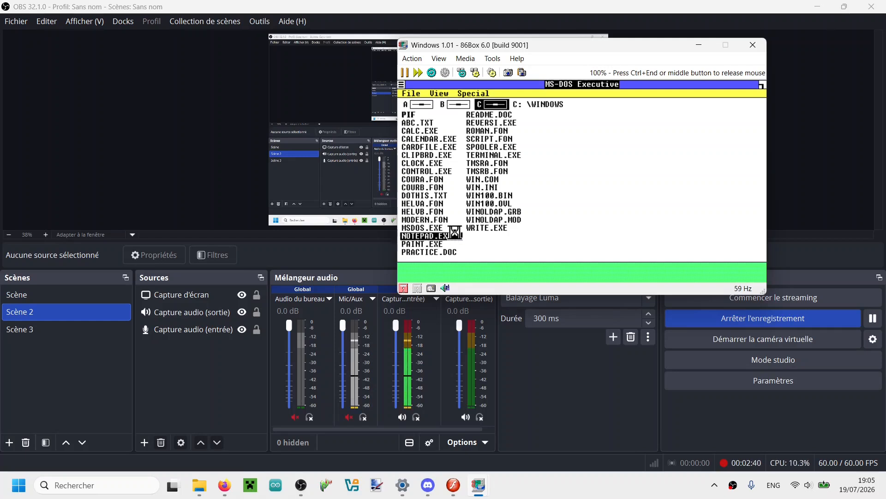
type("notrda")
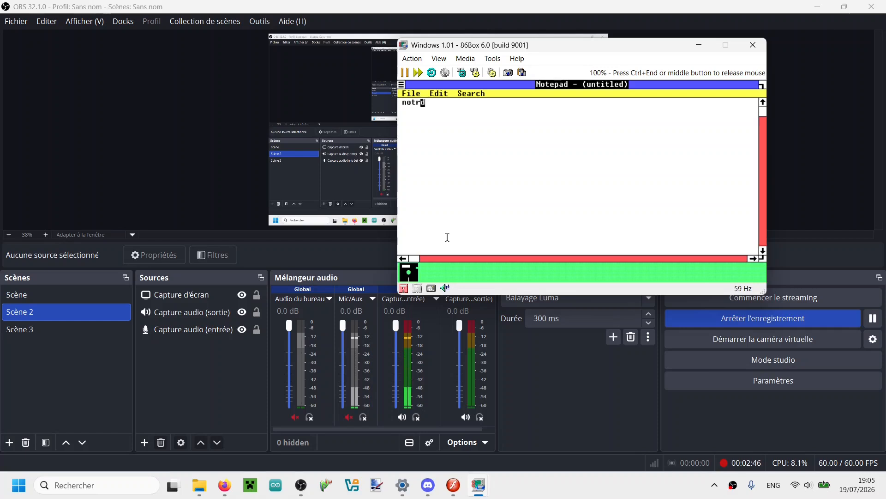
type("pa")
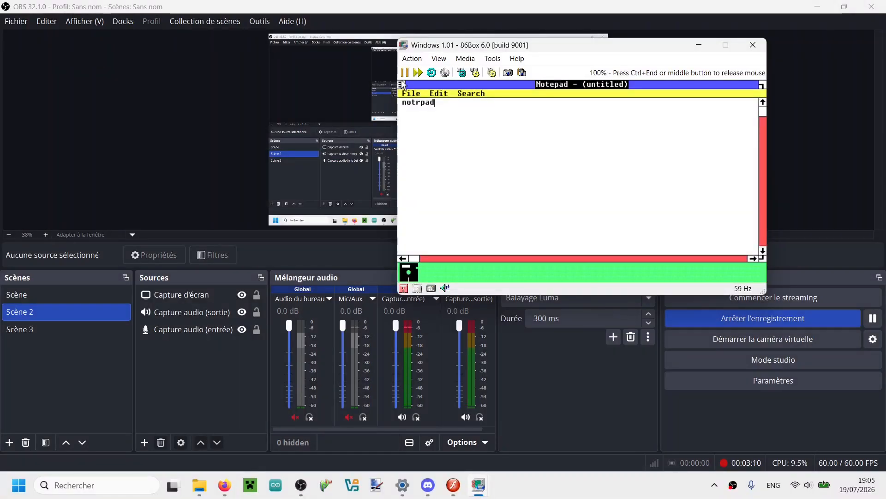
Close the untitled Notepad document, saving its changes in C:\WINDOWS under the name "commnism"
double_click(402, 84)
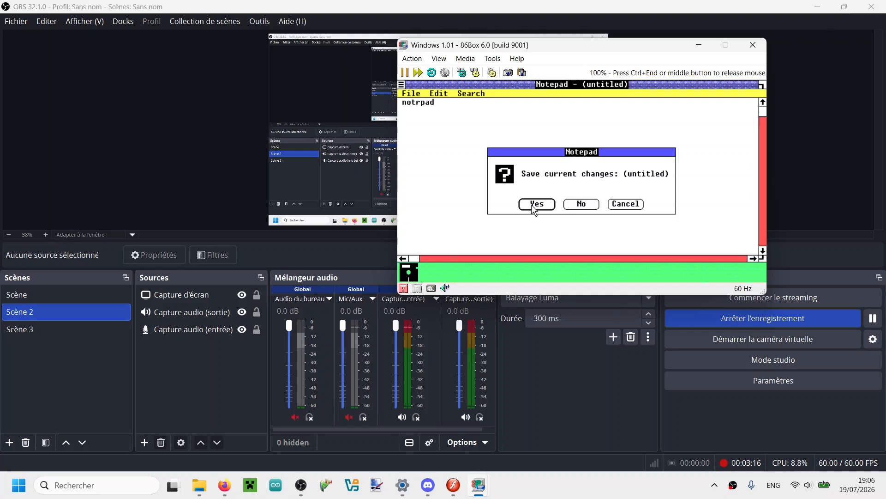
left_click(535, 204)
type("comm")
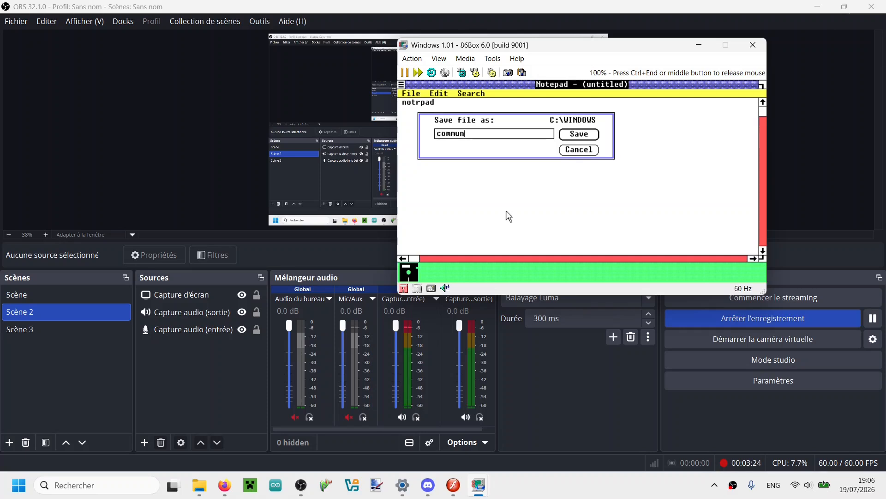
type("un")
type("is")
type("m")
key("BackSpace")
type(";")
key("BackSpace")
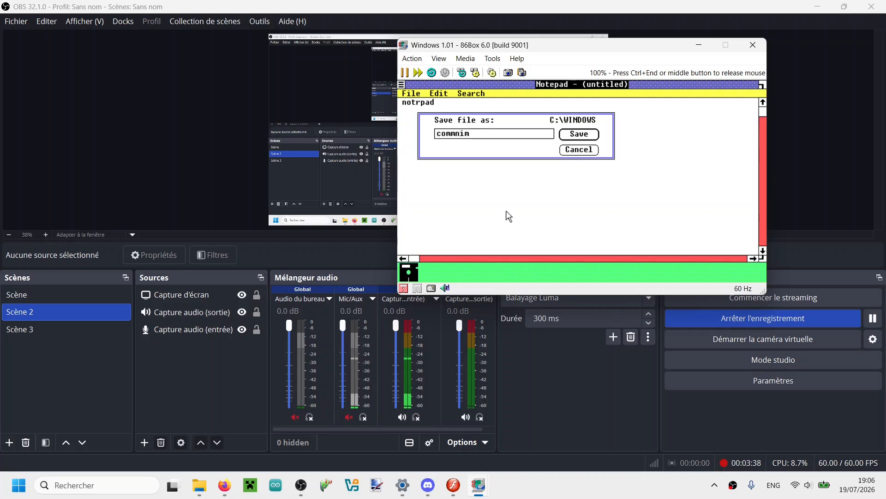
type("s")
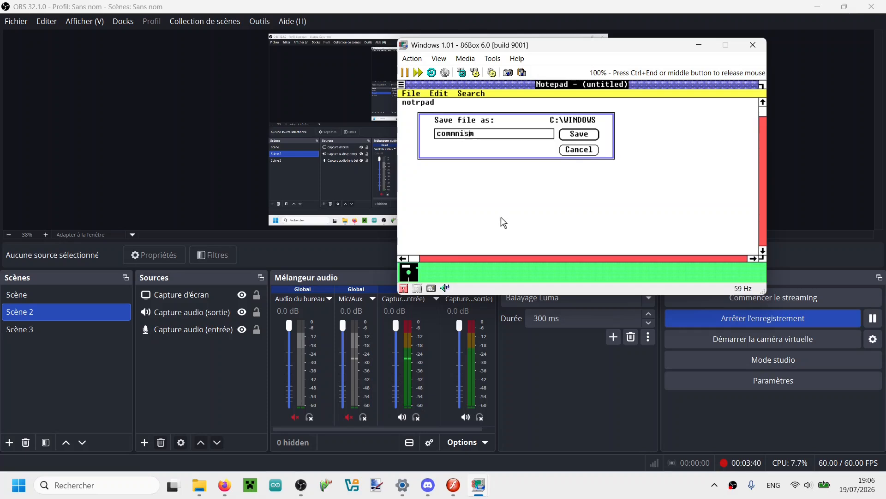
left_click(580, 135)
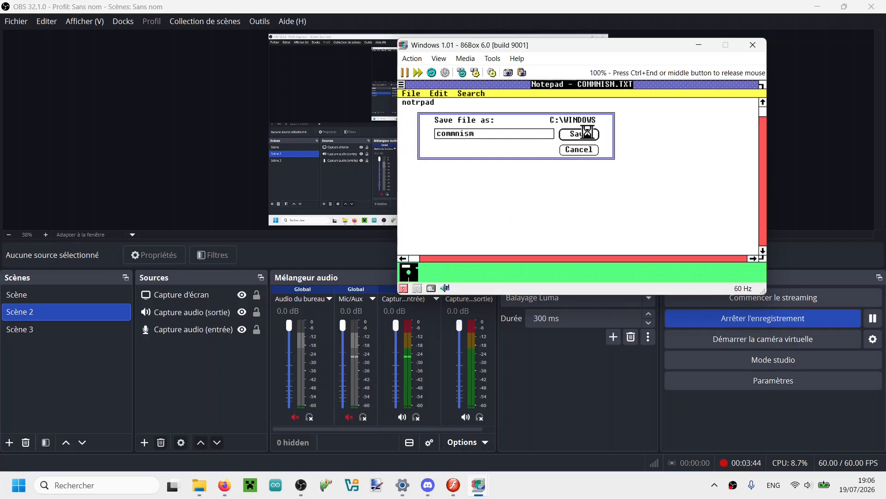
key("alt+F4")
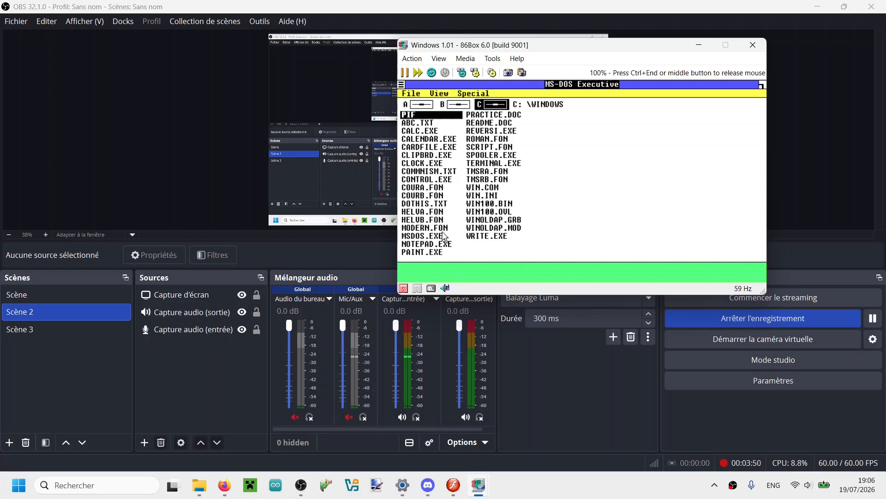
Open PAINT.EXE from the MS-DOS Executive, and pause the OBS recording outside the virtual machine
double_click(441, 252)
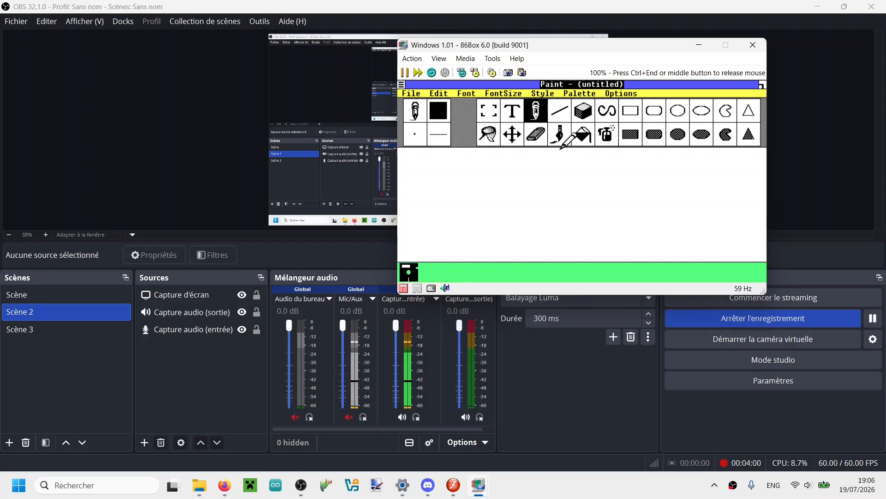
middle_click(561, 149)
left_click(872, 318)
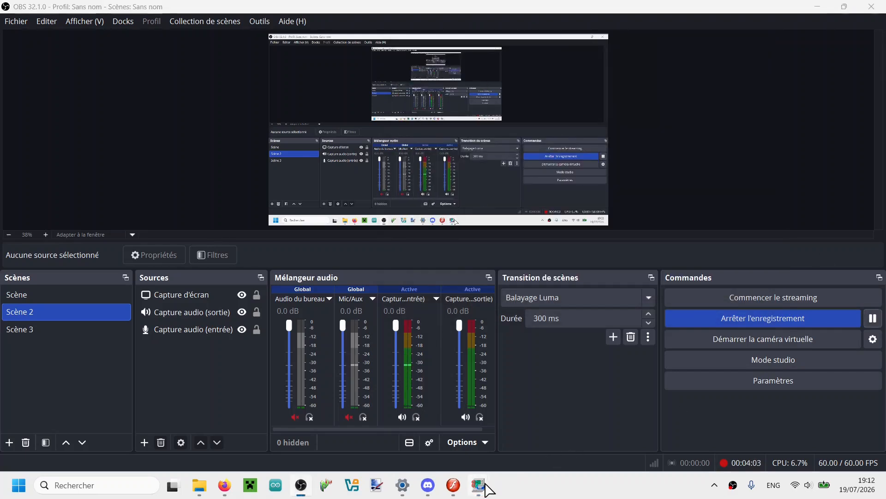
Return to the Windows 1.01 machine's window and take a raw screenshot of the Paint drawing with 86Box
mouse_move(487, 489)
left_click(560, 453)
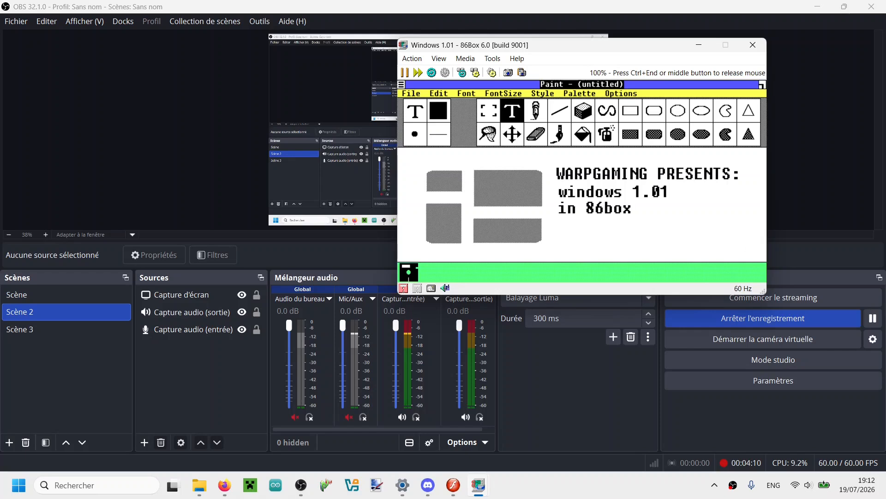
key("ctrl+End")
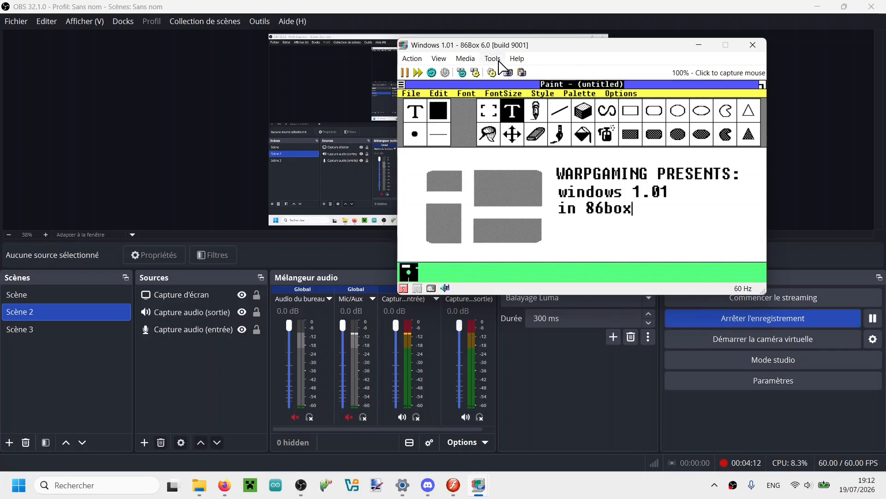
left_click(496, 60)
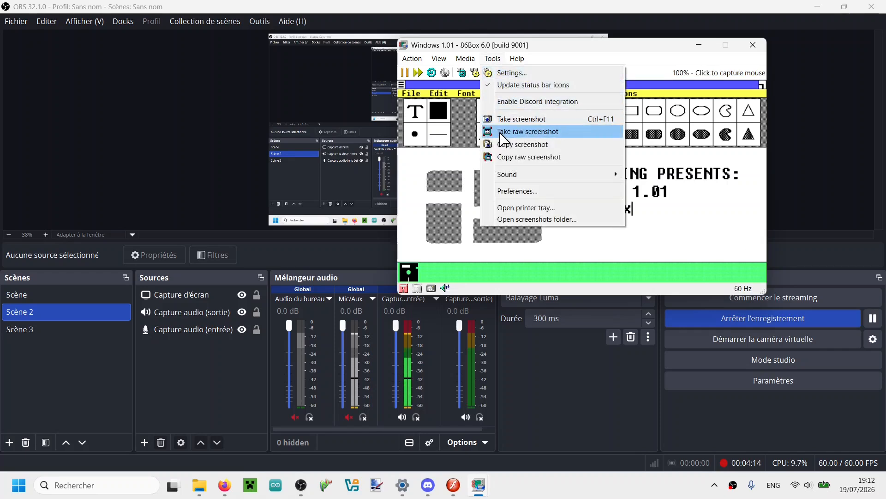
left_click(501, 133)
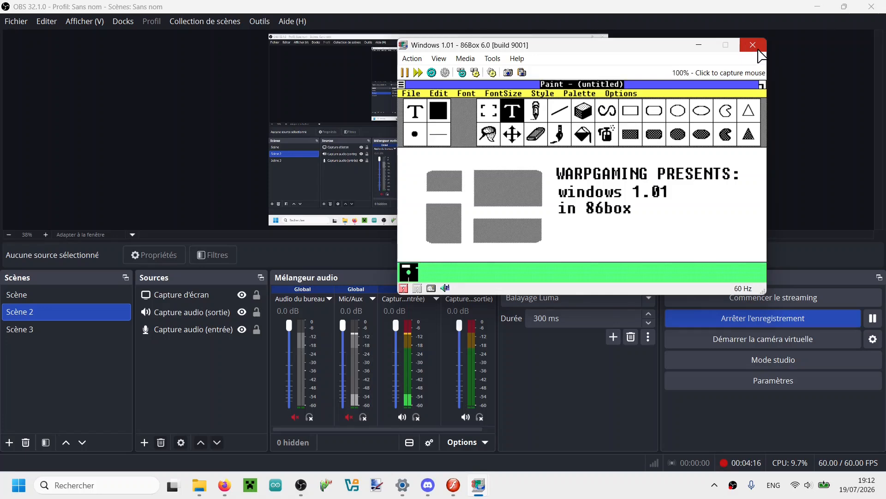
Recapture the mouse, save the Paint drawing in C:\WINDOWS as "zindozs", and release the mouse from the virtual machine
left_click(651, 131)
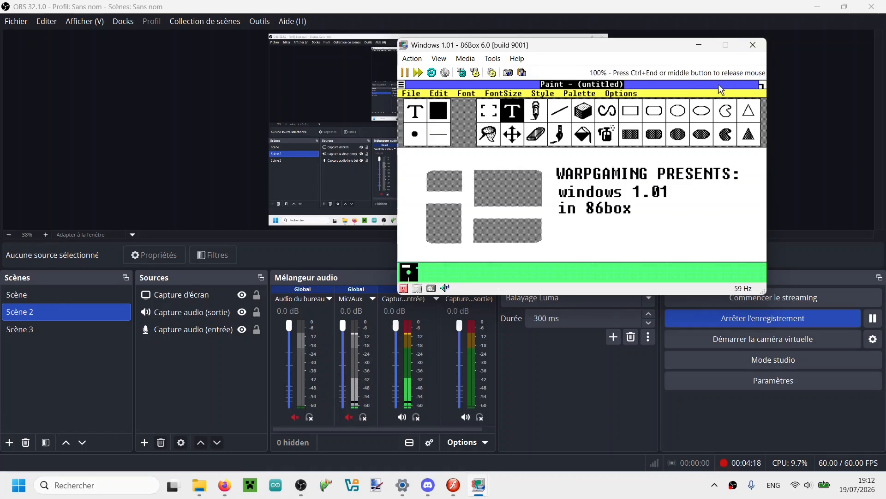
left_click(399, 93)
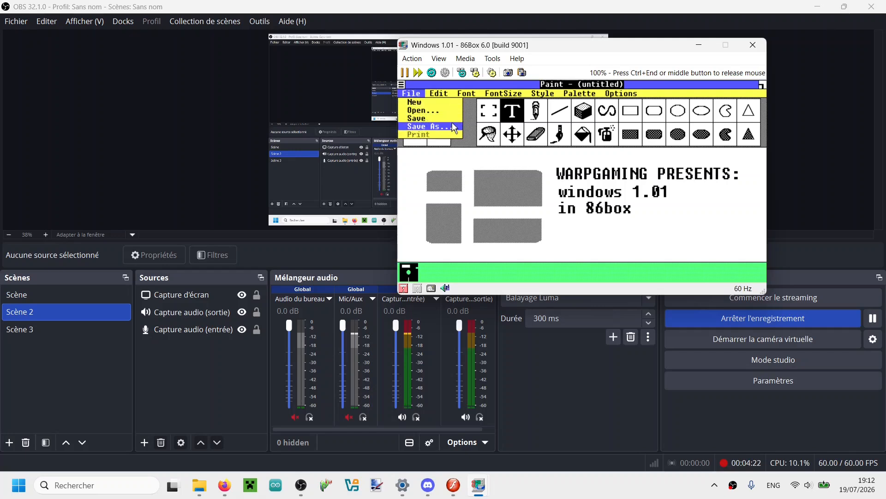
left_click(455, 127)
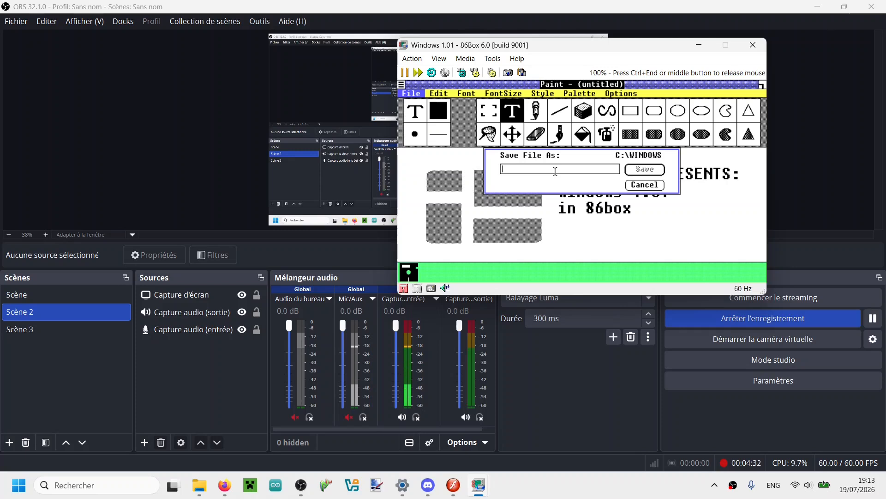
type("zi")
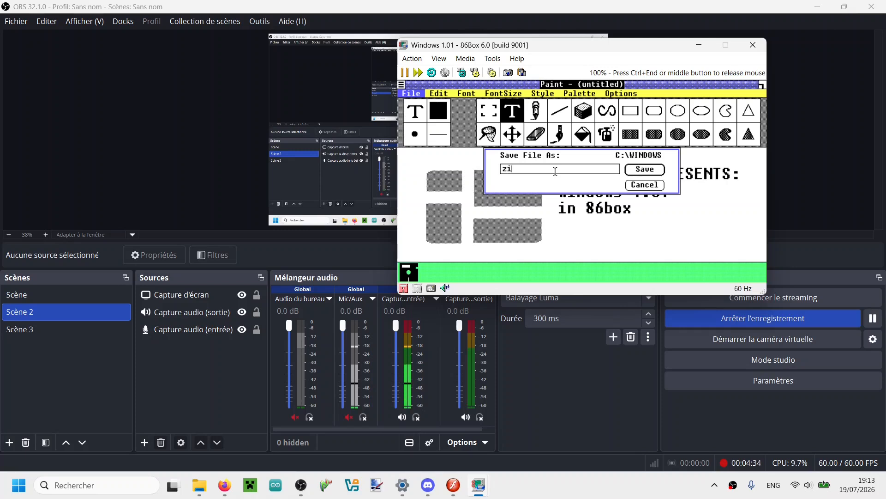
type("ndozs!")
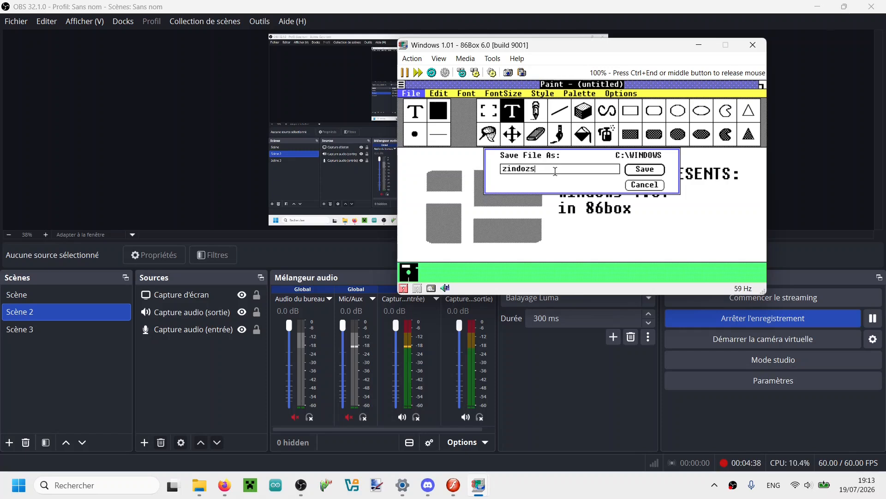
key("Return")
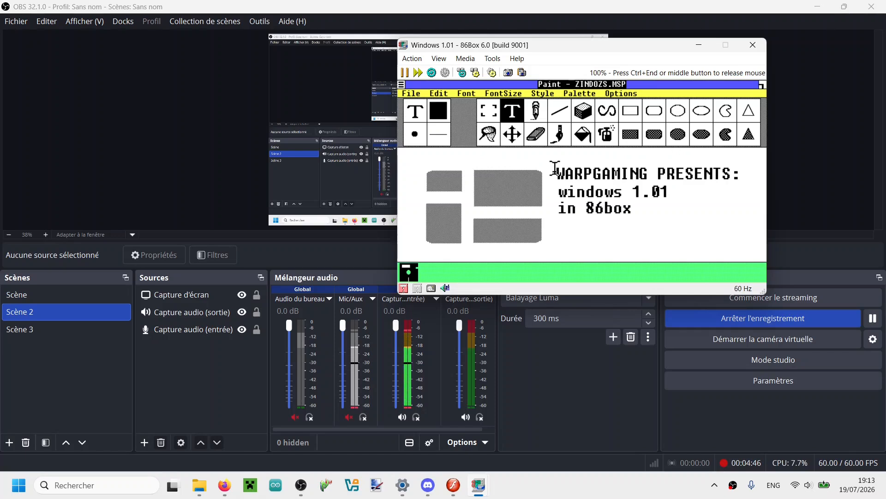
key("ctrl+End")
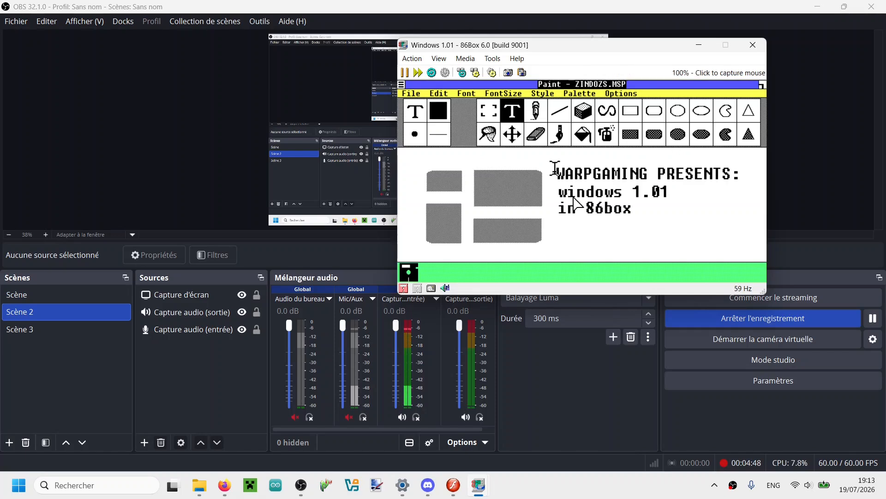